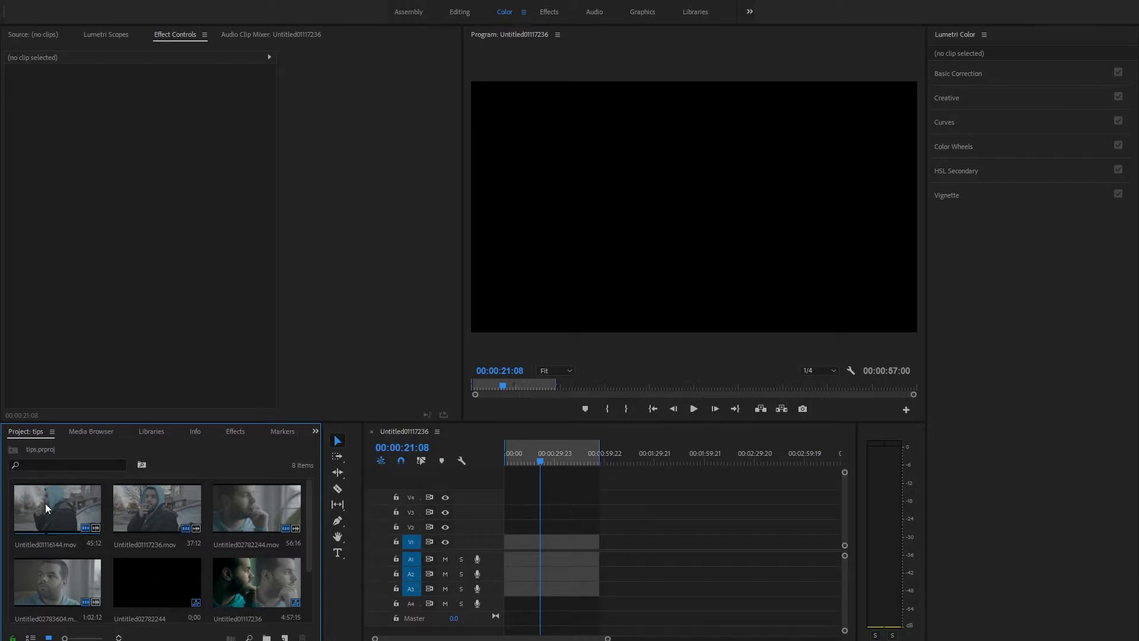
# Step: Place Untitled01116144.mov on track V3 and preview Untitled02783604.mov in the source viewer
pyautogui.moveTo(45, 503); pyautogui.dragTo(511, 520)
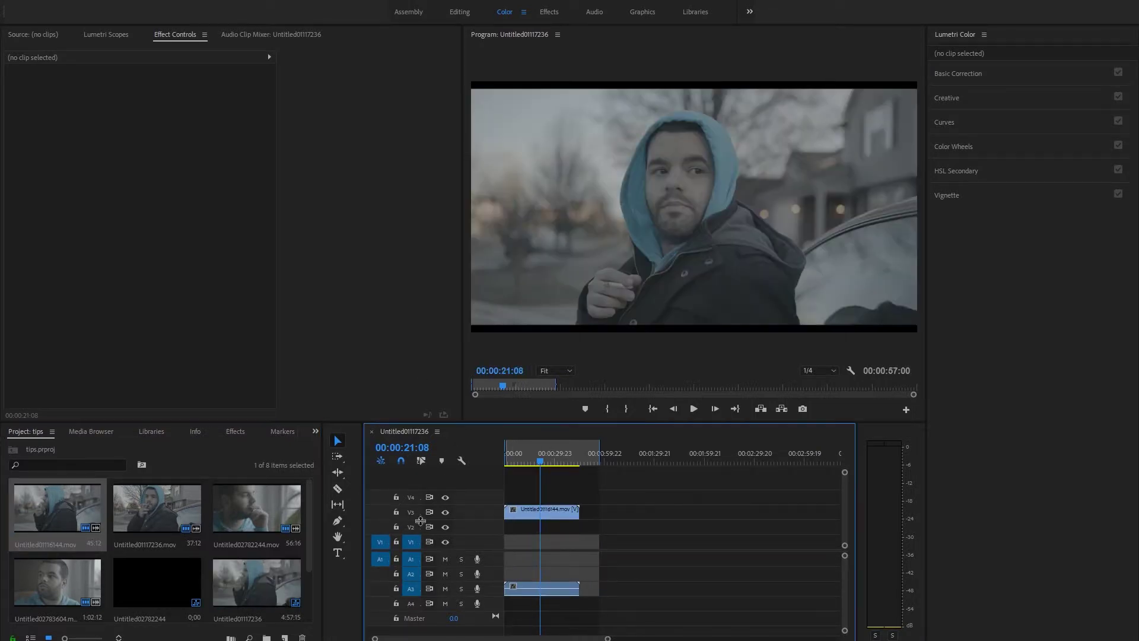
pyautogui.moveTo(310, 537); pyautogui.dragTo(309, 544)
pyautogui.click(62, 573)
pyautogui.doubleClick(62, 571)
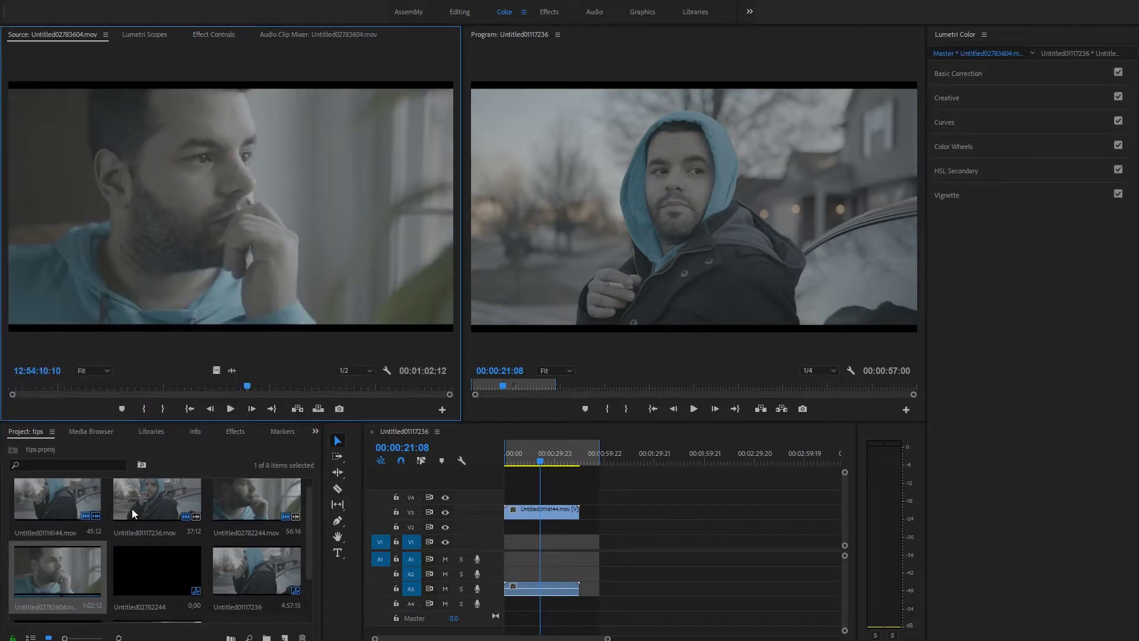
pyautogui.moveTo(159, 386); pyautogui.dragTo(375, 387)
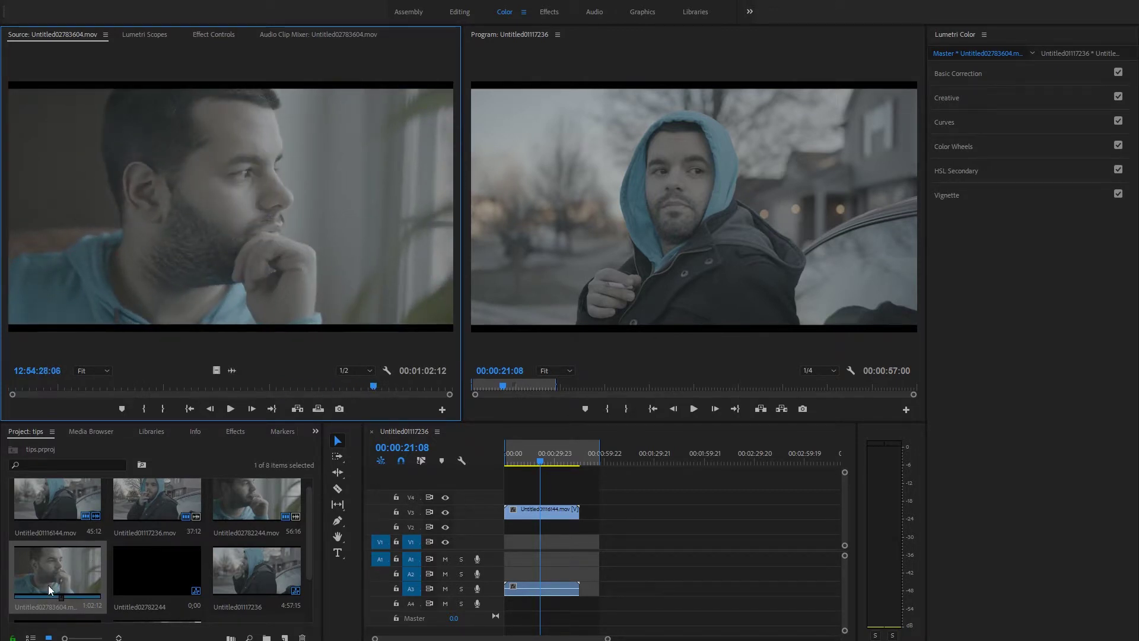
# Step: Add Untitled02783604.mov after the first clip on V3 and delete both clips' A3 audio
pyautogui.moveTo(58, 585); pyautogui.dragTo(586, 515)
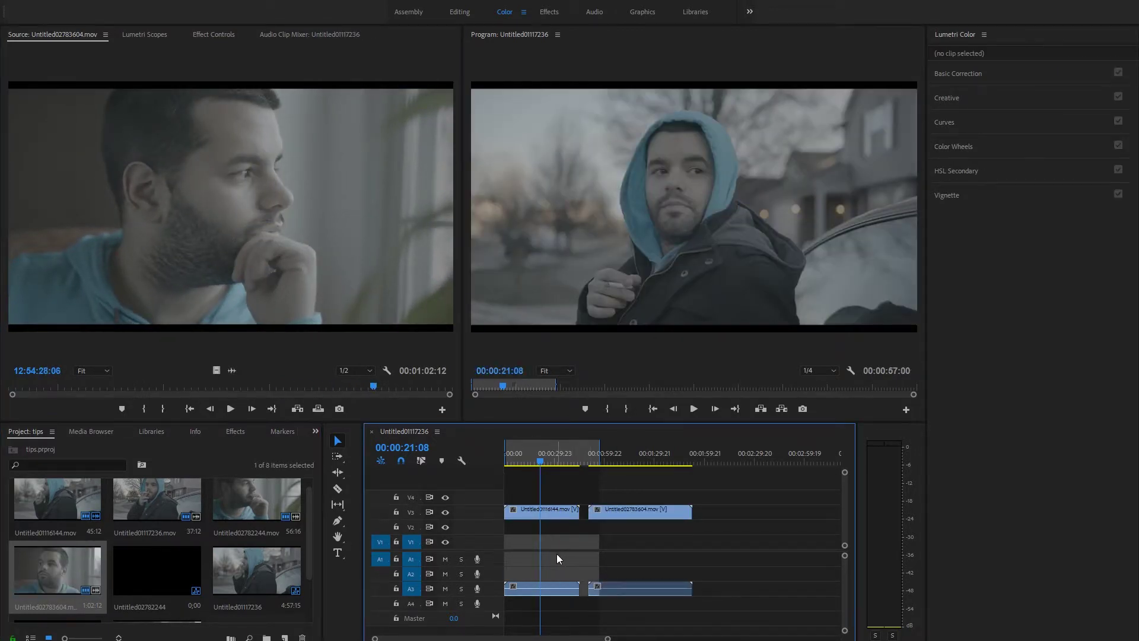
pyautogui.moveTo(555, 553); pyautogui.dragTo(632, 604)
pyautogui.press('Delete')
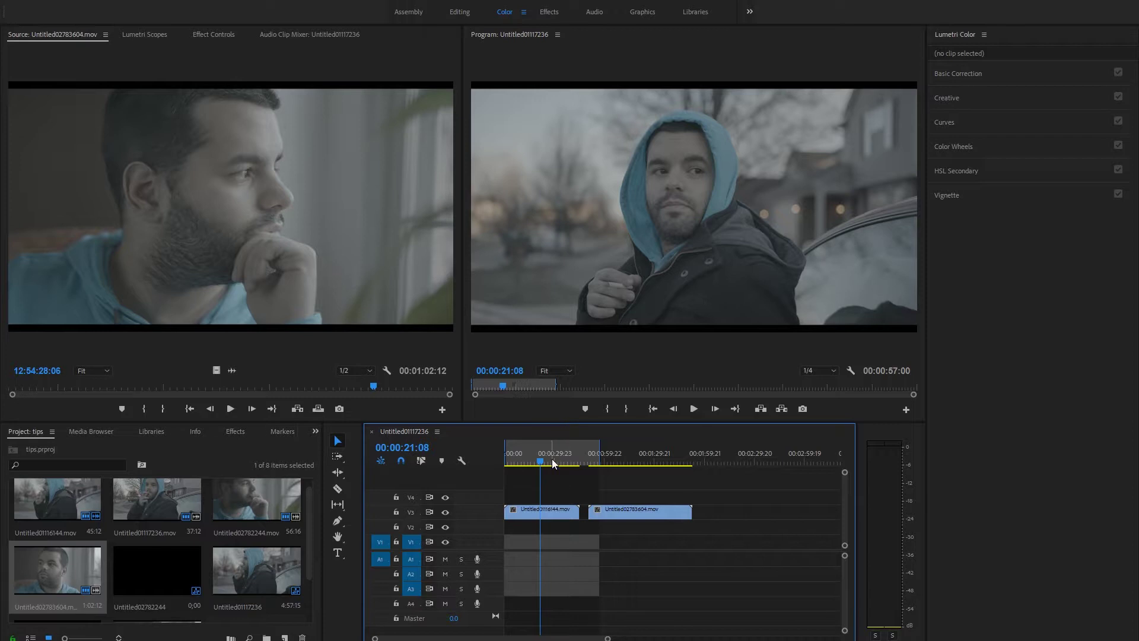
# Step: Scrub through the second clip's footage, then return to 00:00:34:03 and select Untitled01116144.mov on V3
pyautogui.moveTo(541, 460); pyautogui.dragTo(645, 467)
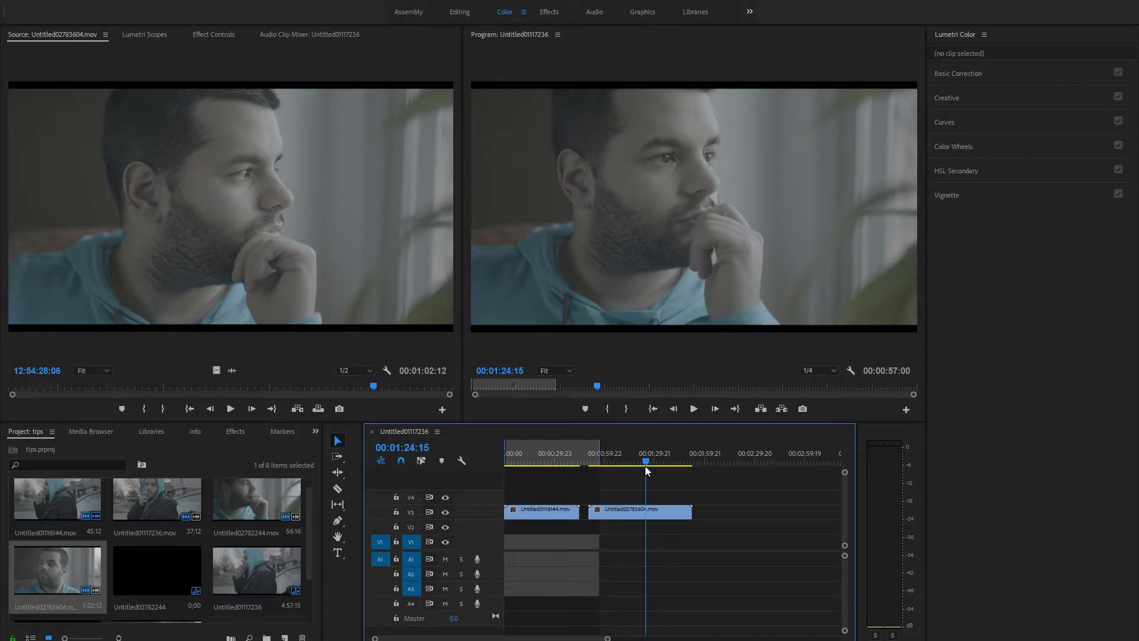
pyautogui.moveTo(646, 465); pyautogui.dragTo(640, 469)
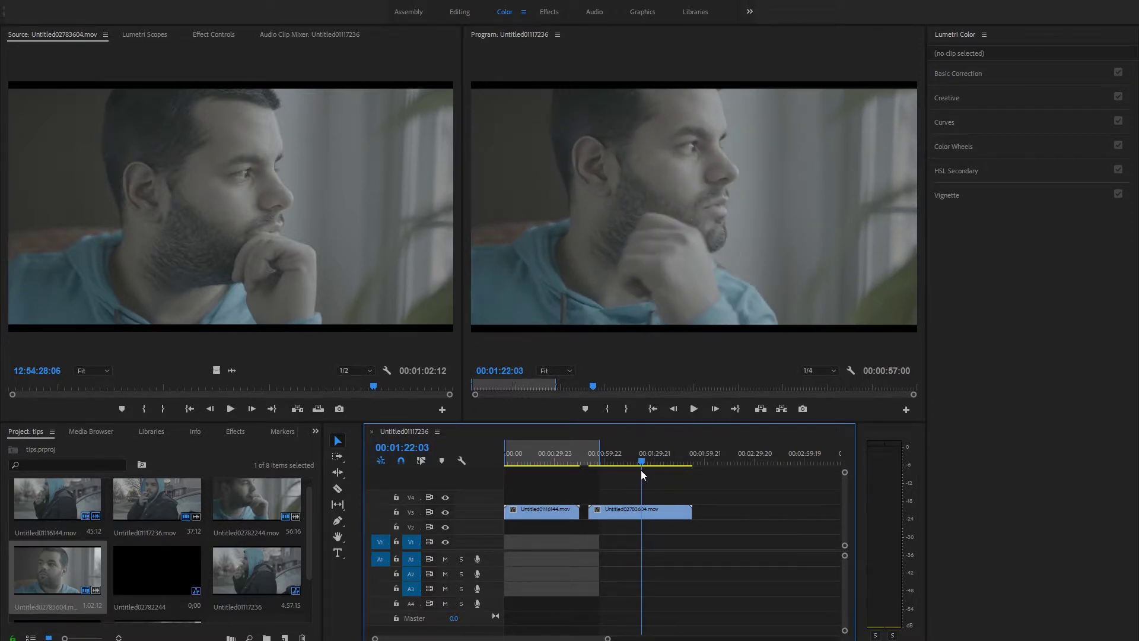
pyautogui.moveTo(641, 470); pyautogui.dragTo(638, 468)
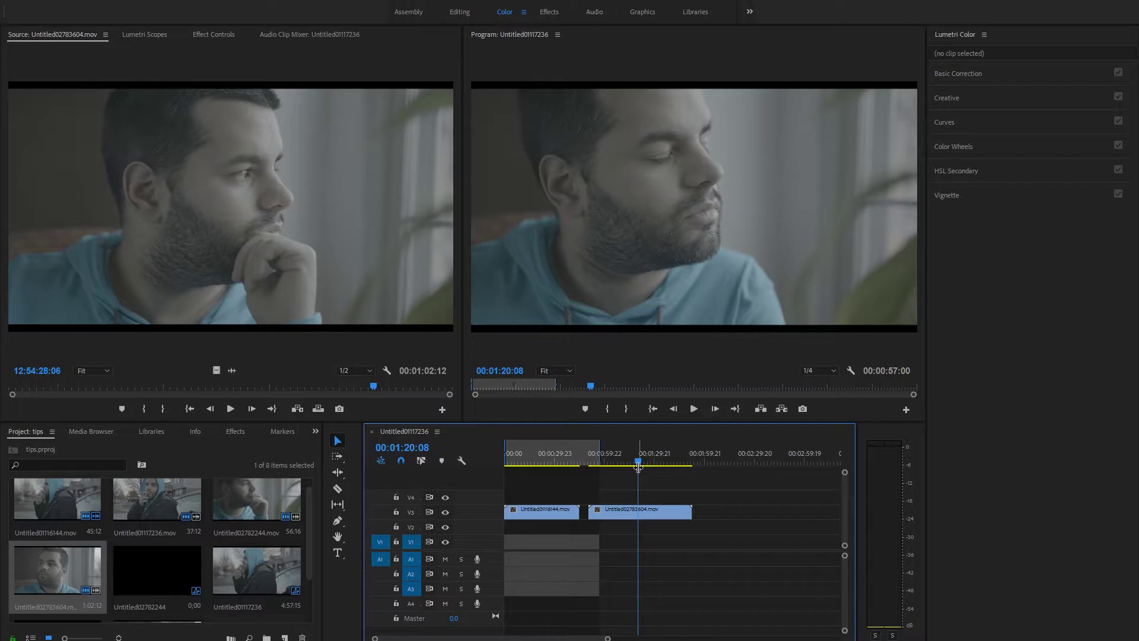
pyautogui.moveTo(638, 460)
pyautogui.mouseDown()
pyautogui.moveTo(656, 477)
pyautogui.moveTo(656, 455)
pyautogui.mouseUp()
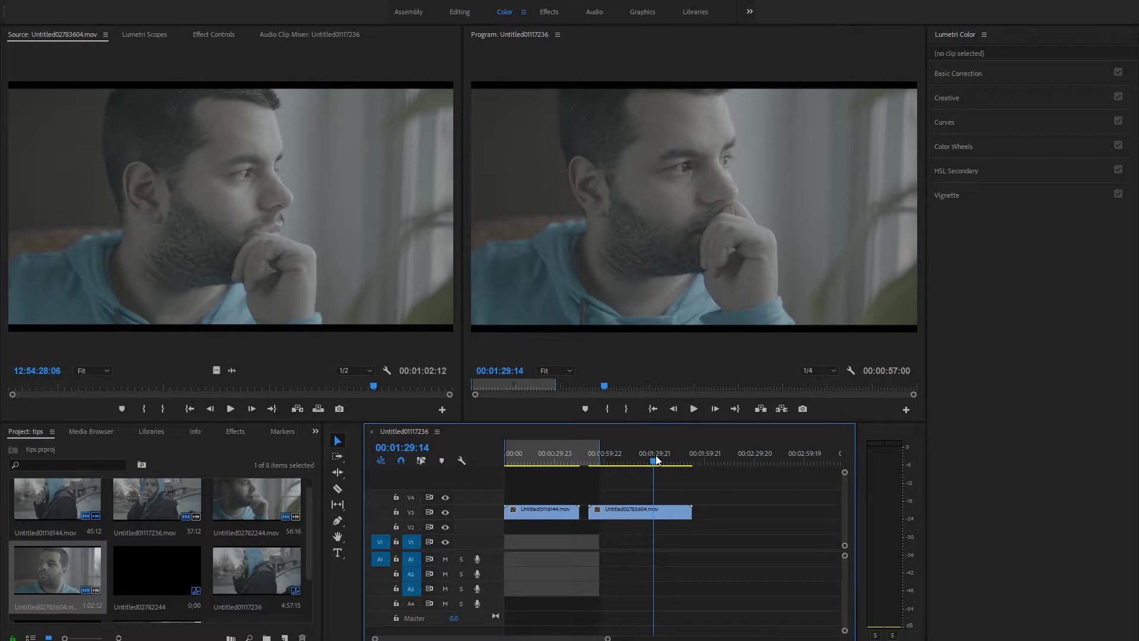
pyautogui.moveTo(656, 454)
pyautogui.mouseDown()
pyautogui.moveTo(648, 465)
pyautogui.moveTo(668, 461)
pyautogui.mouseUp()
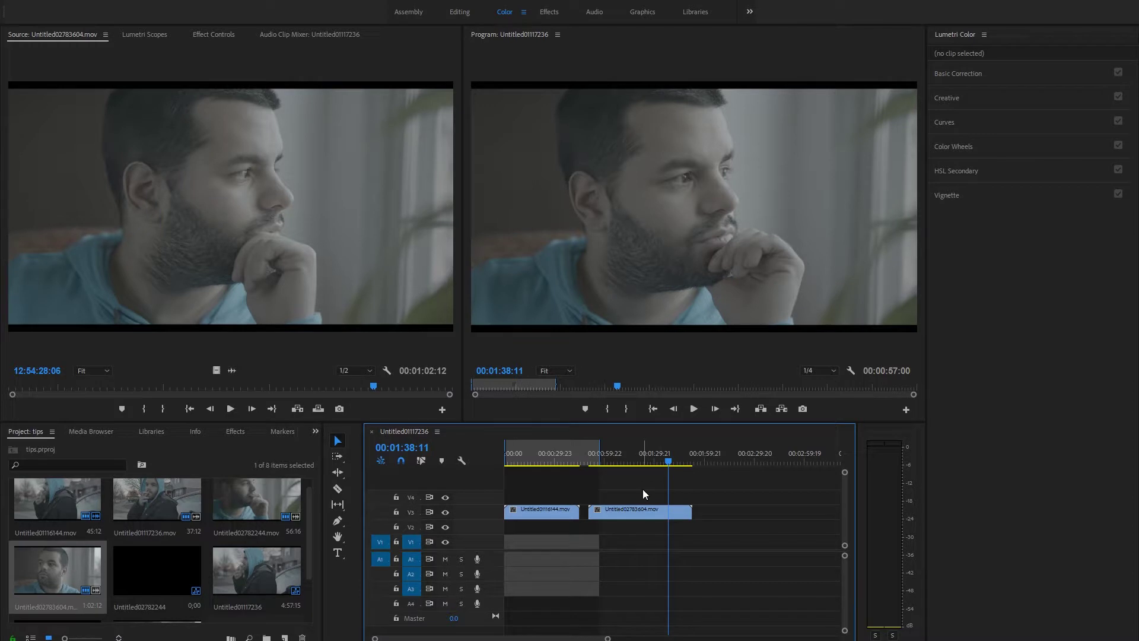
pyautogui.click(565, 458)
pyautogui.click(553, 510)
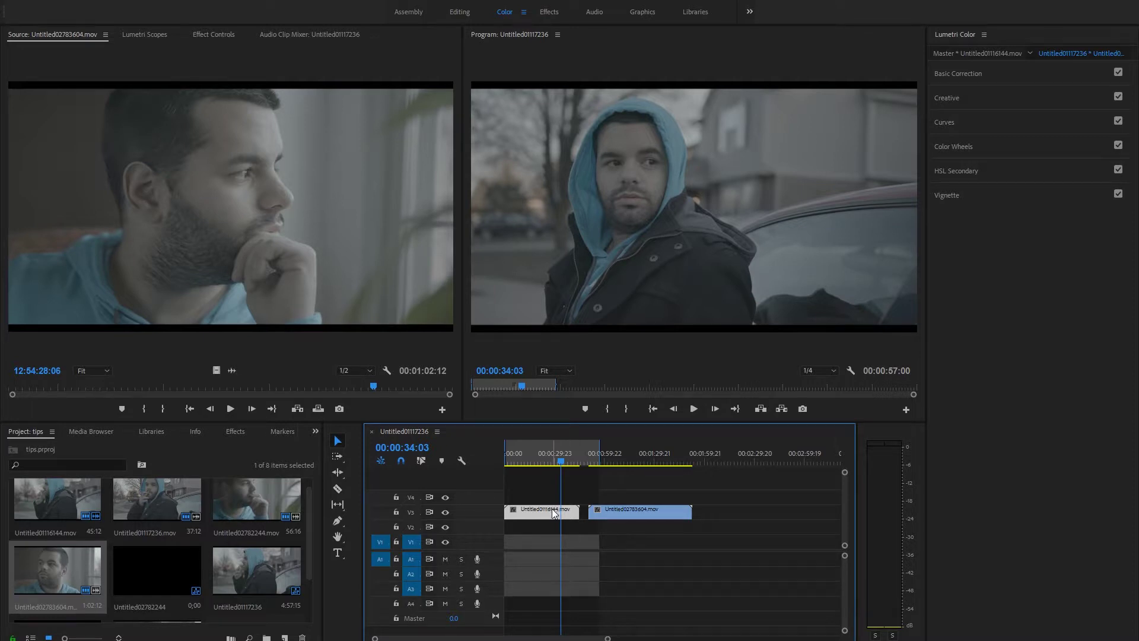
# Step: Apply the ALEXA_Default_LogC2Rec709 input LUT in Basic Correction and toggle it off and on to compare
pyautogui.click(982, 72)
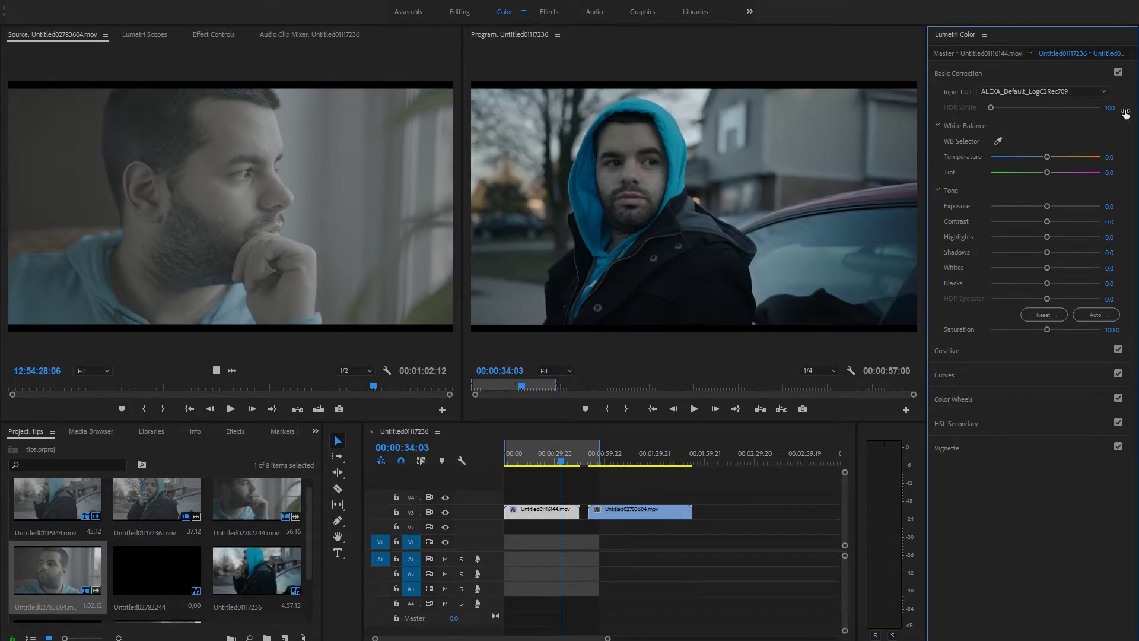
pyautogui.click(1119, 72)
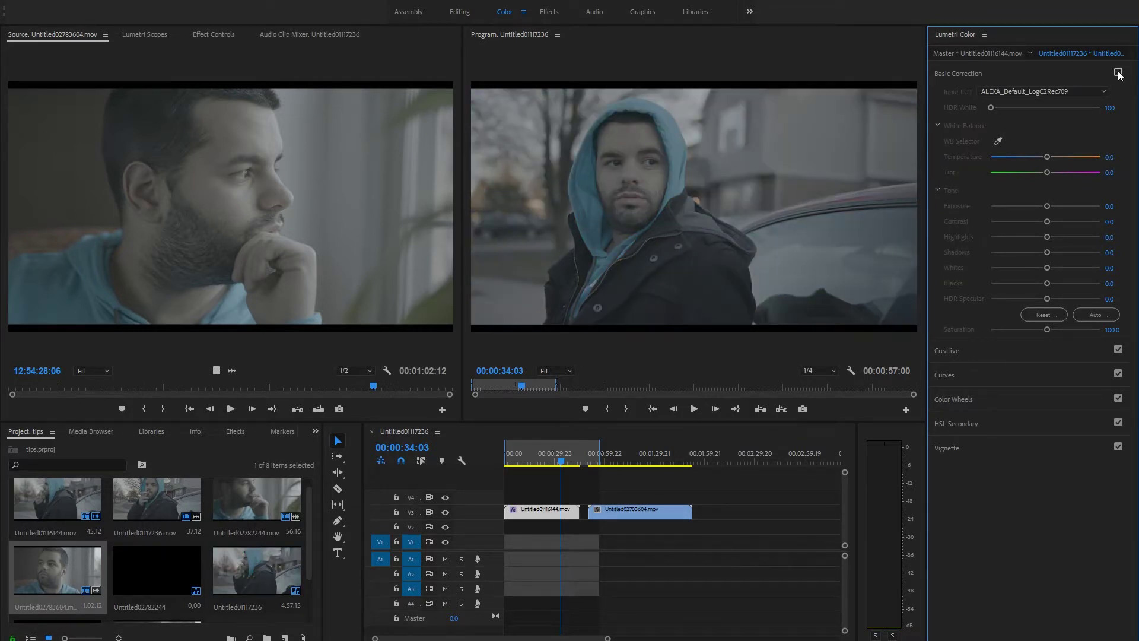
pyautogui.click(1118, 72)
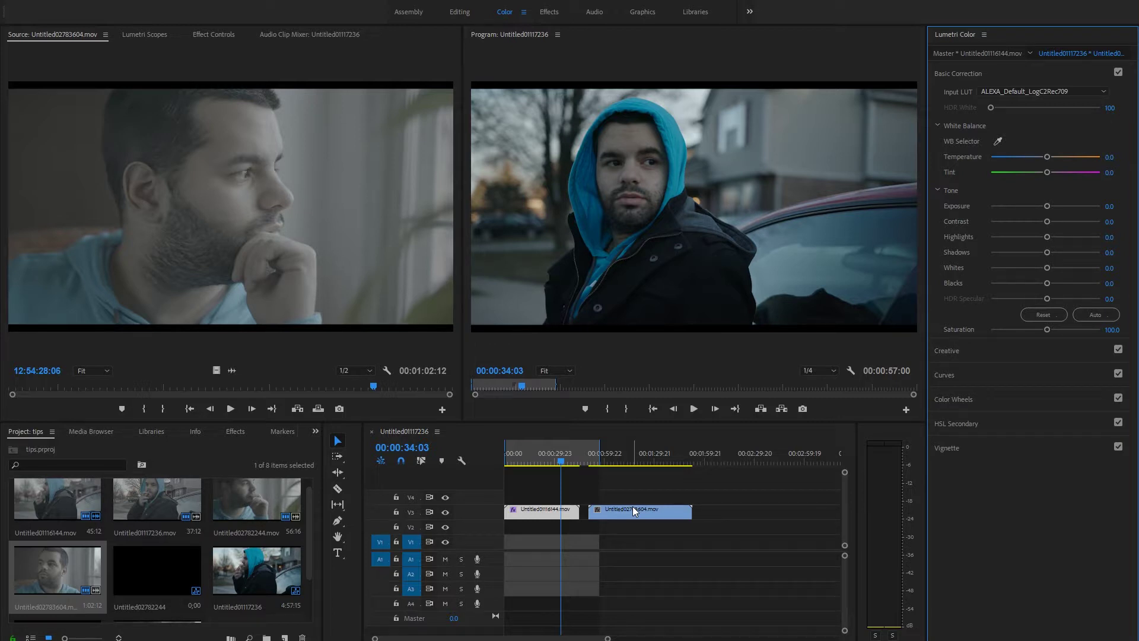
# Step: Select Untitled02783604.mov on V3 and give it the ALEXA_Default_LogC2Rec709 input LUT
pyautogui.click(617, 460)
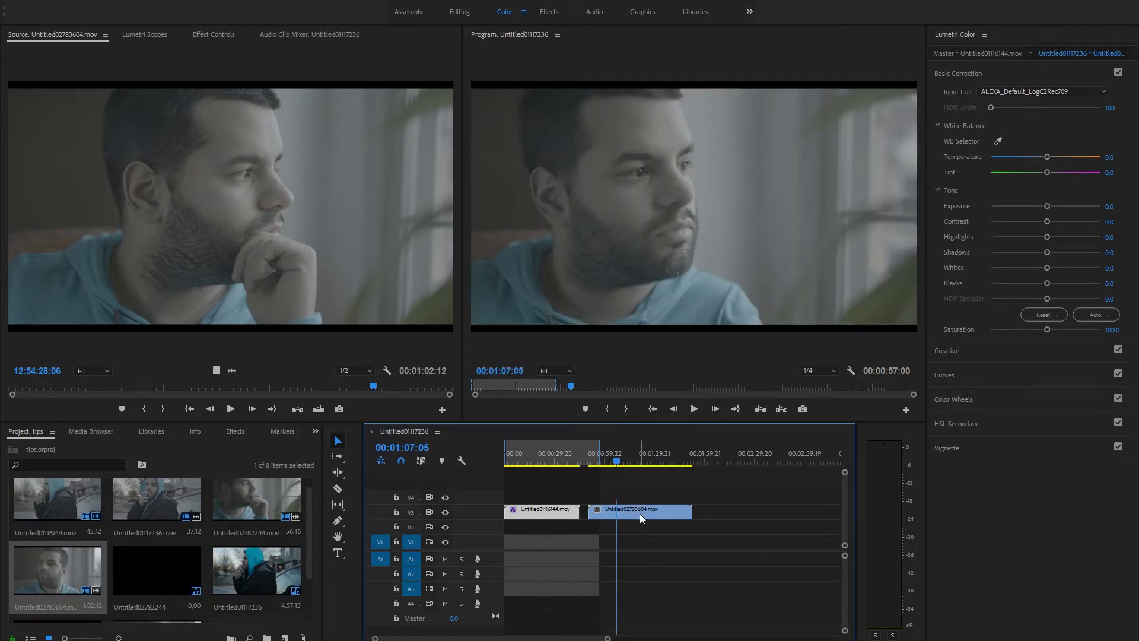
pyautogui.click(639, 514)
pyautogui.click(1081, 90)
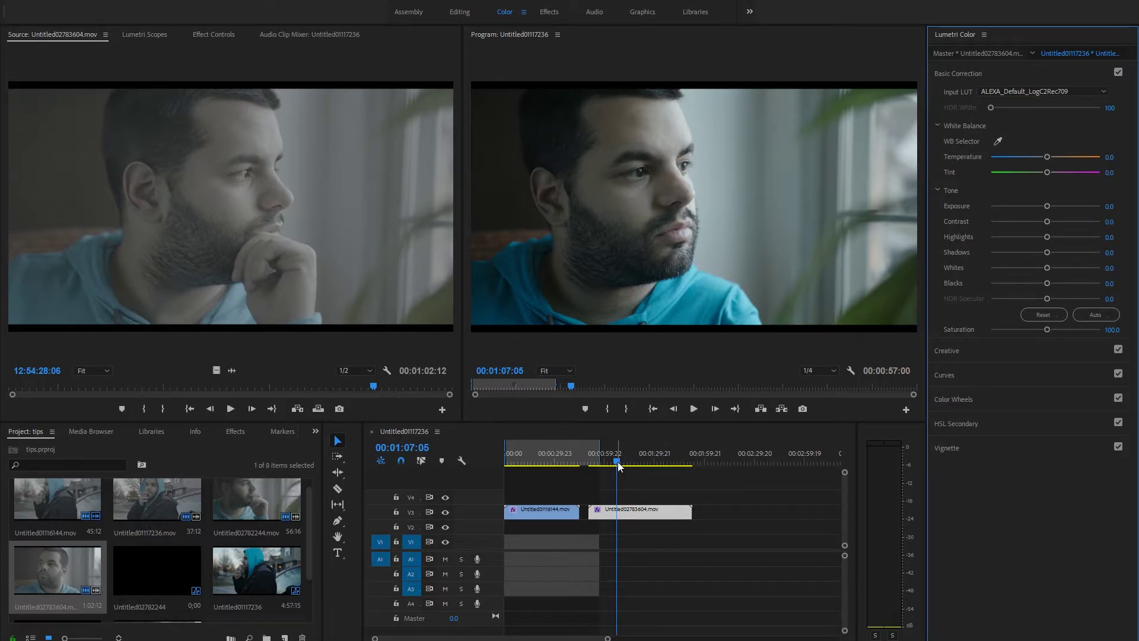
# Step: Scrub through the graded second clip, then switch its input LUT to Interstellar - LOG
pyautogui.moveTo(618, 462); pyautogui.dragTo(649, 468)
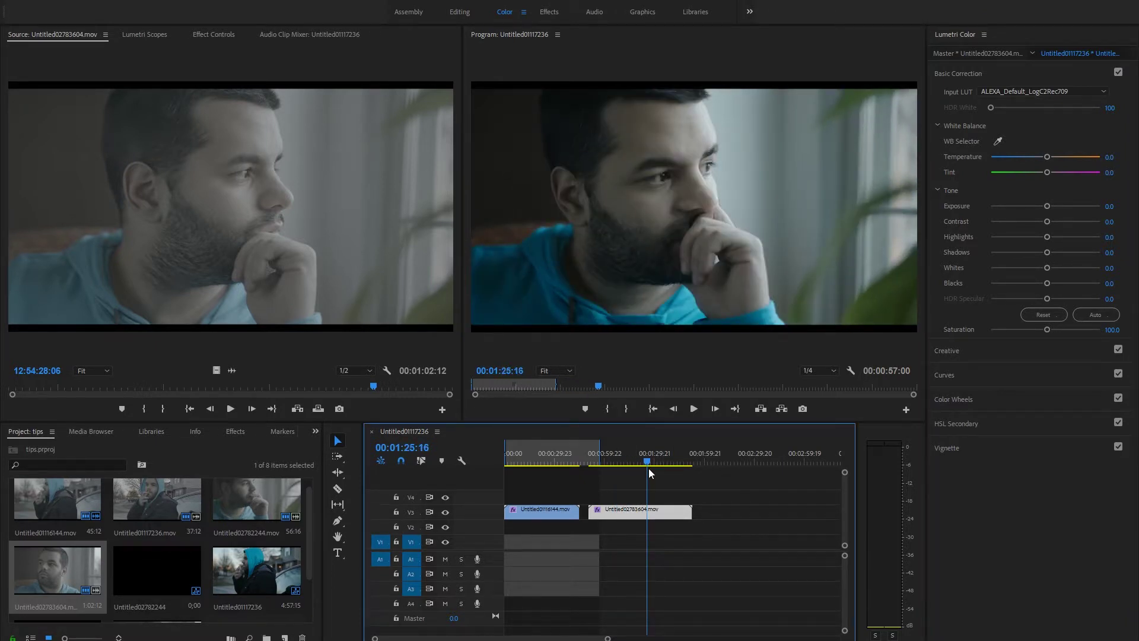
pyautogui.moveTo(649, 468); pyautogui.dragTo(654, 467)
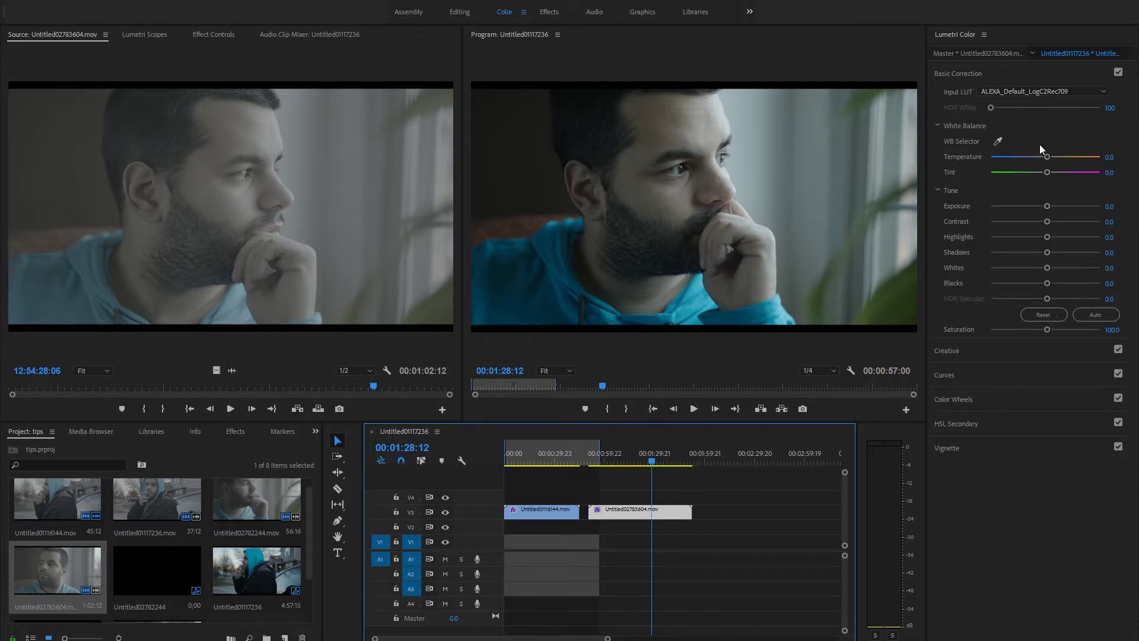
pyautogui.click(1044, 94)
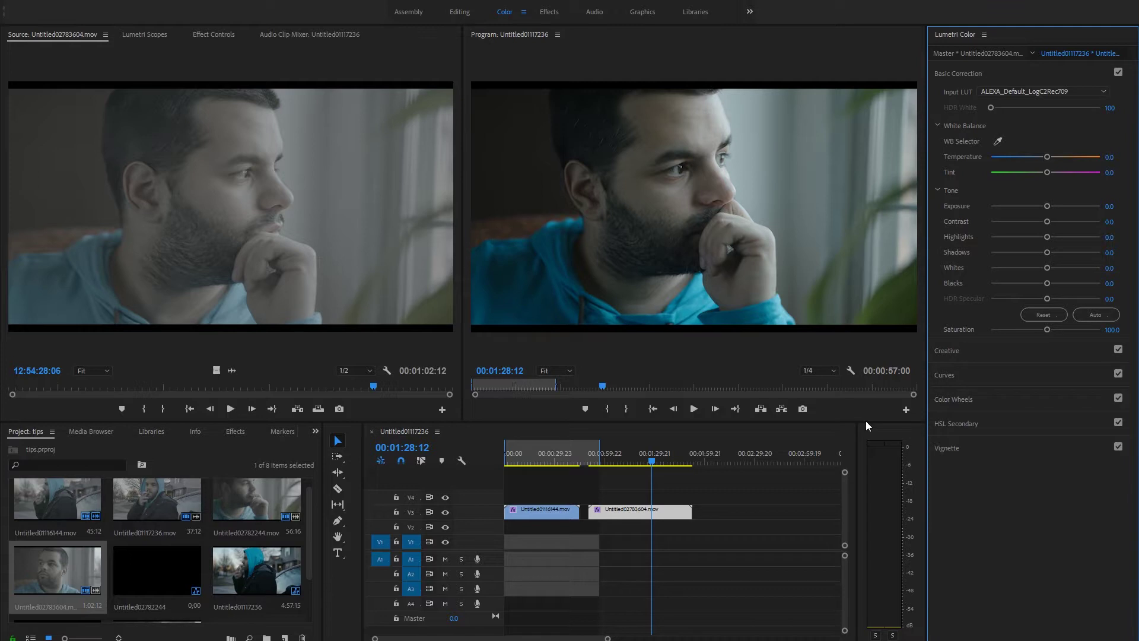
pyautogui.press('Down')
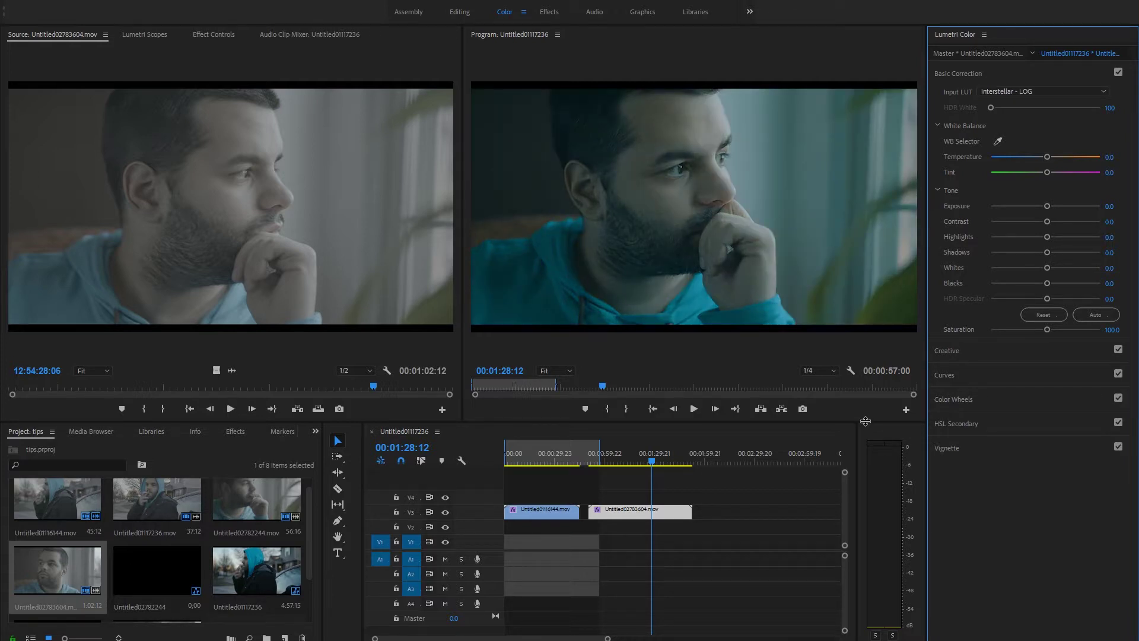
# Step: Compare Basic Correction off and on, then try the Mad Max Fury Road - LOG input LUT
pyautogui.click(1119, 73)
pyautogui.click(1119, 73)
pyautogui.press('Down')
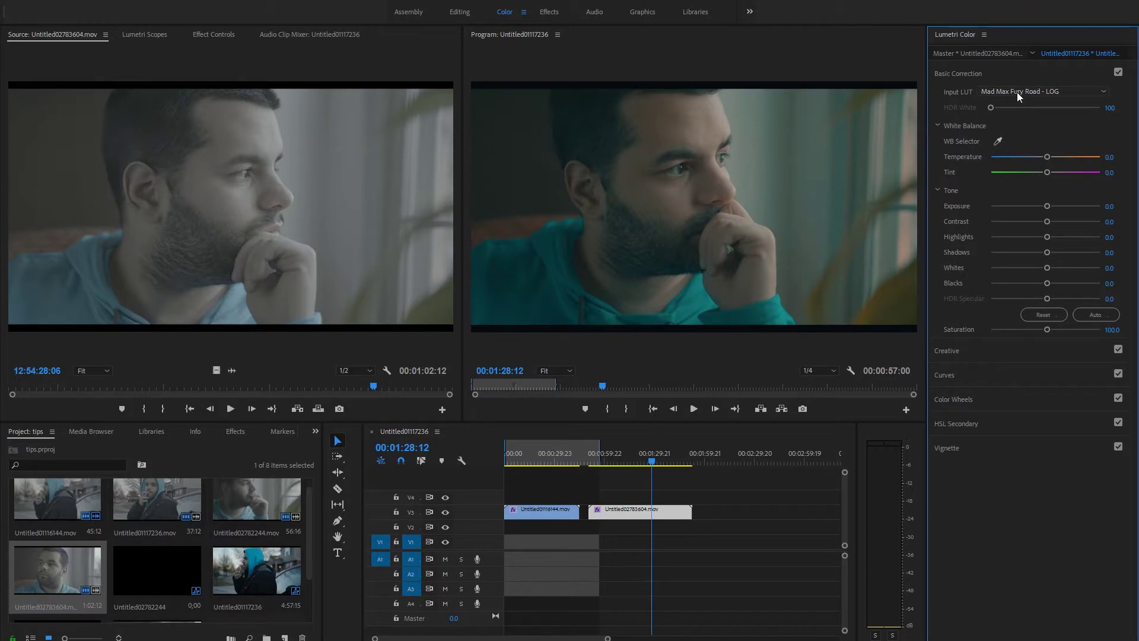
# Step: Try The Ring - LOG, go back to Interstellar - LOG, and expand Color Wheels
pyautogui.press('Down')
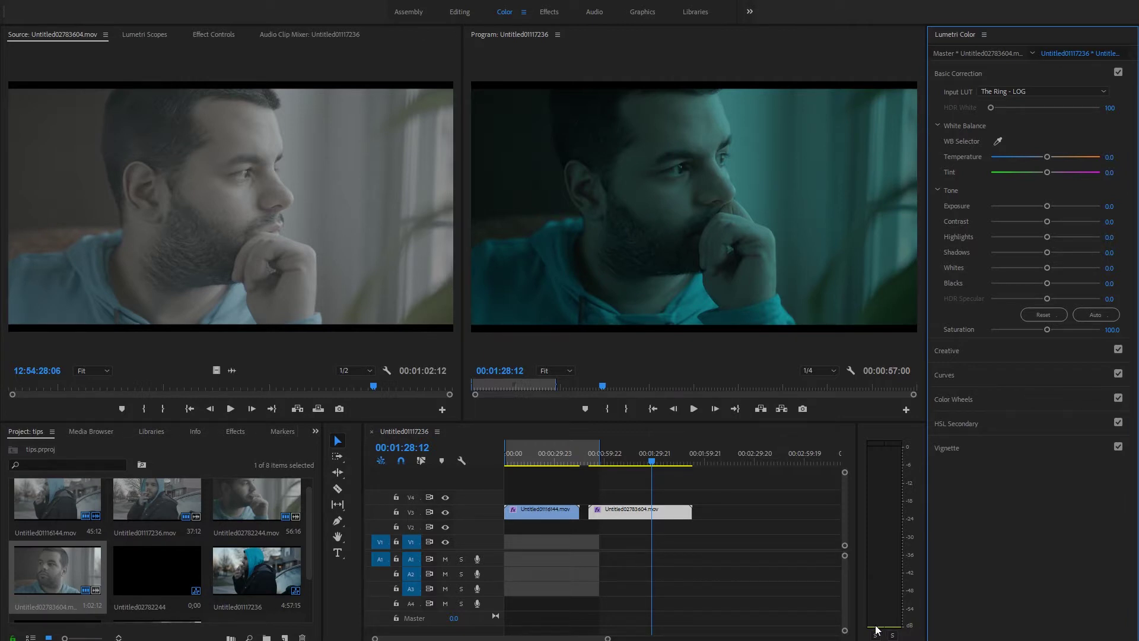
pyautogui.click(951, 415)
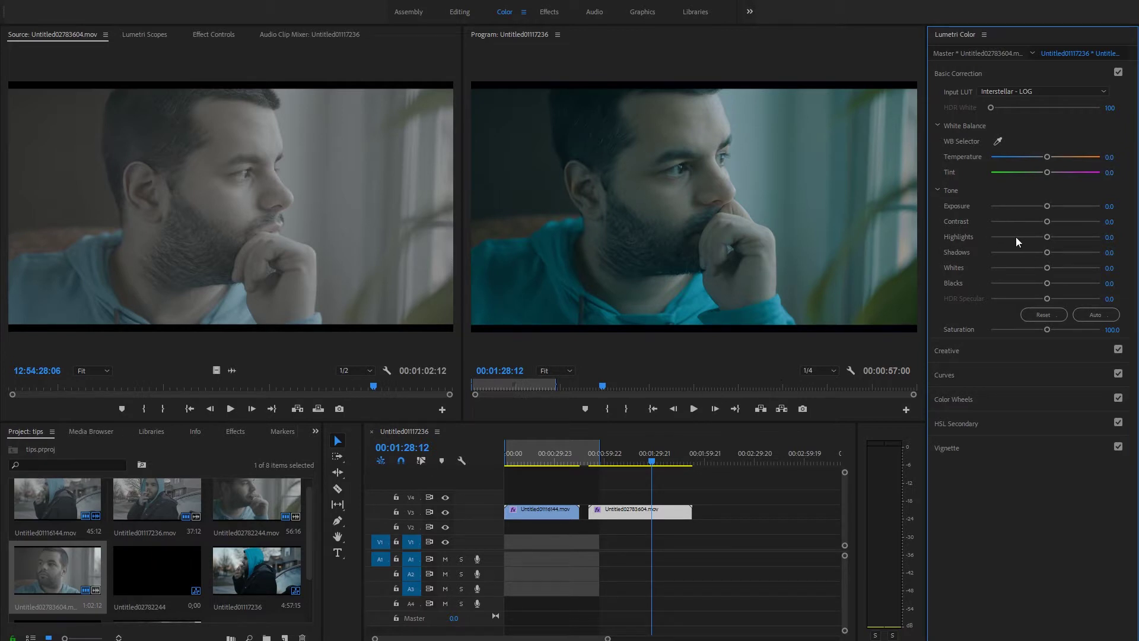
pyautogui.click(959, 400)
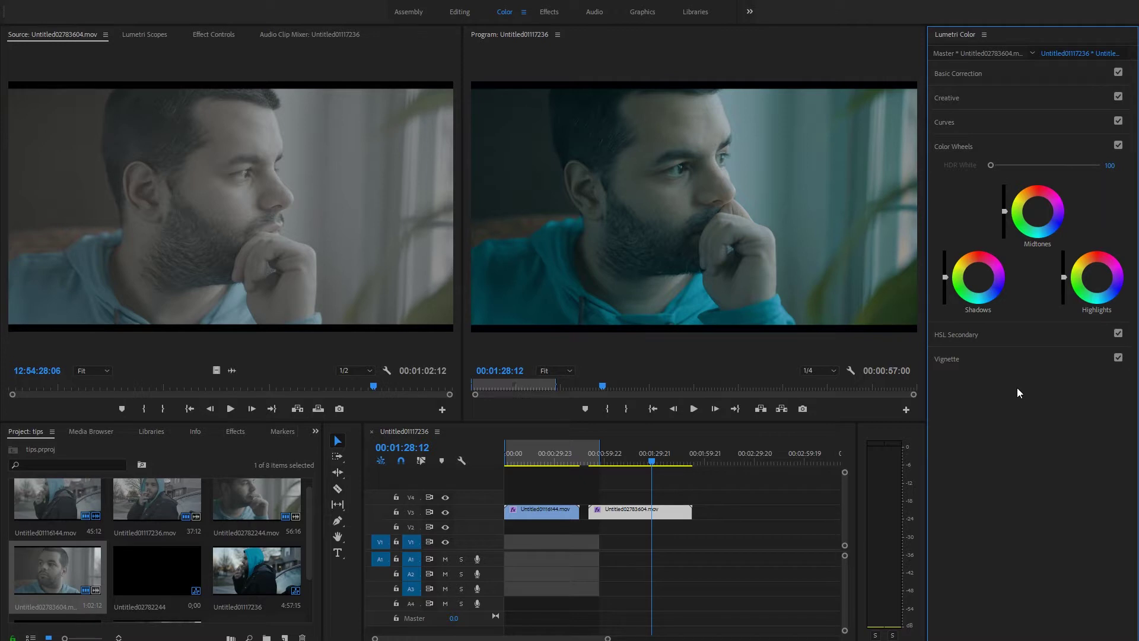
# Step: Lower the Midtones slightly, compare with Color Wheels off and on, then collapse the section
pyautogui.click(1039, 214)
pyautogui.moveTo(1038, 211); pyautogui.dragTo(1035, 207)
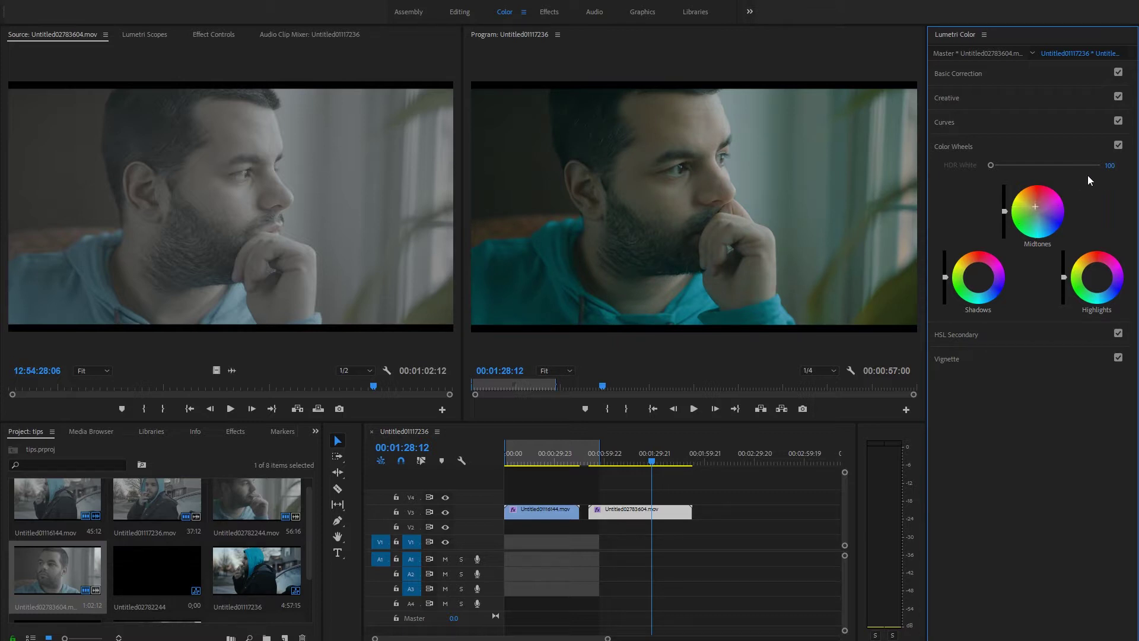
pyautogui.click(1118, 146)
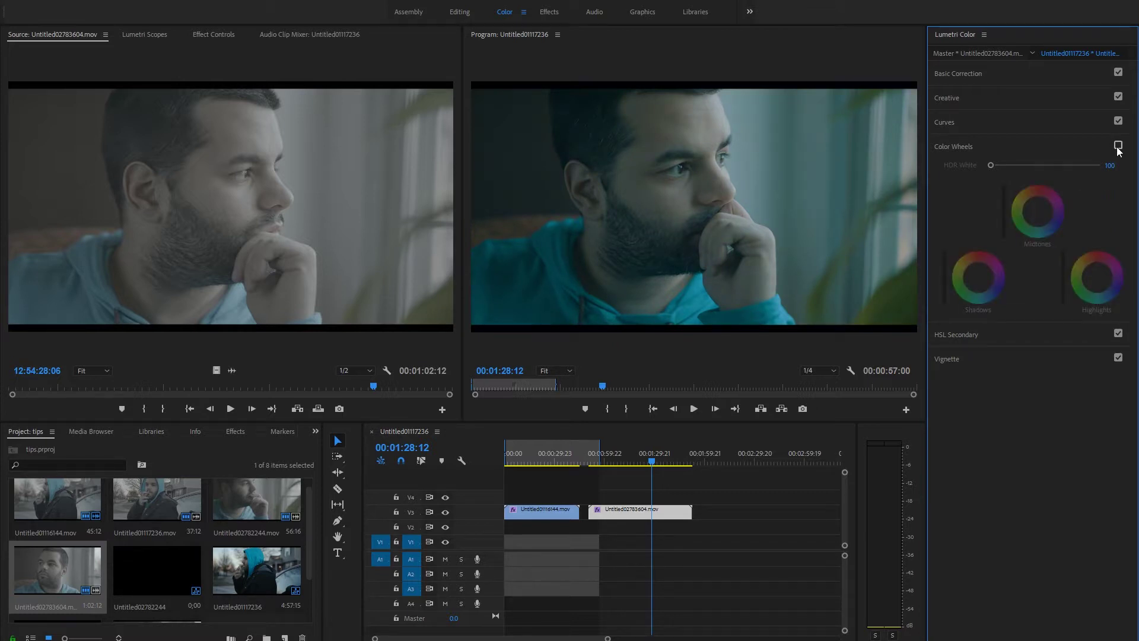
pyautogui.click(1118, 145)
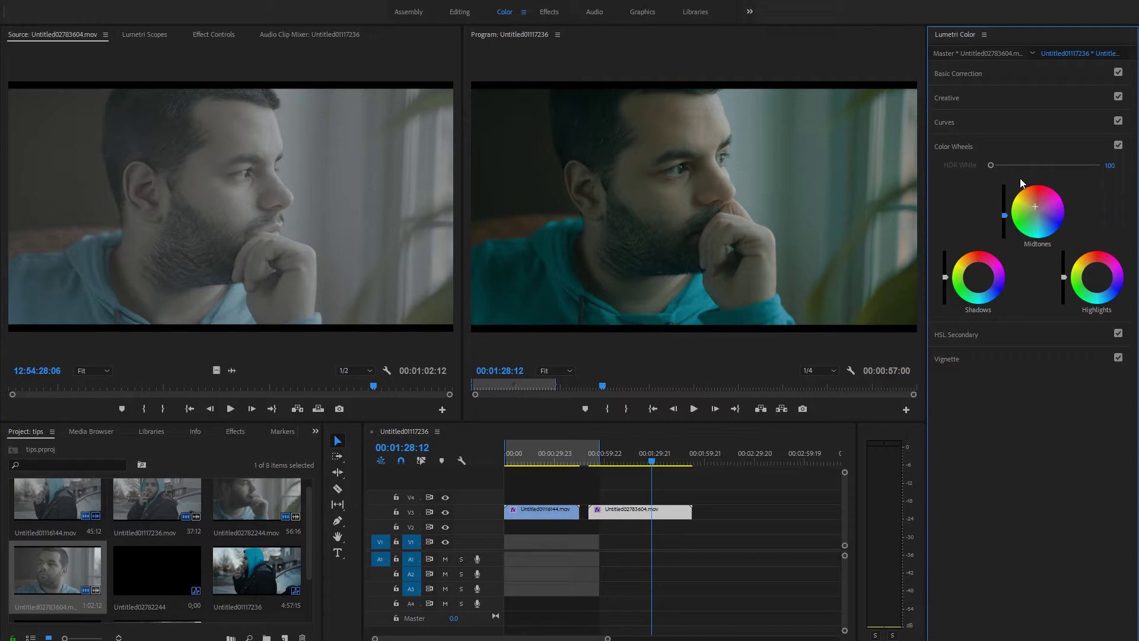
pyautogui.click(961, 146)
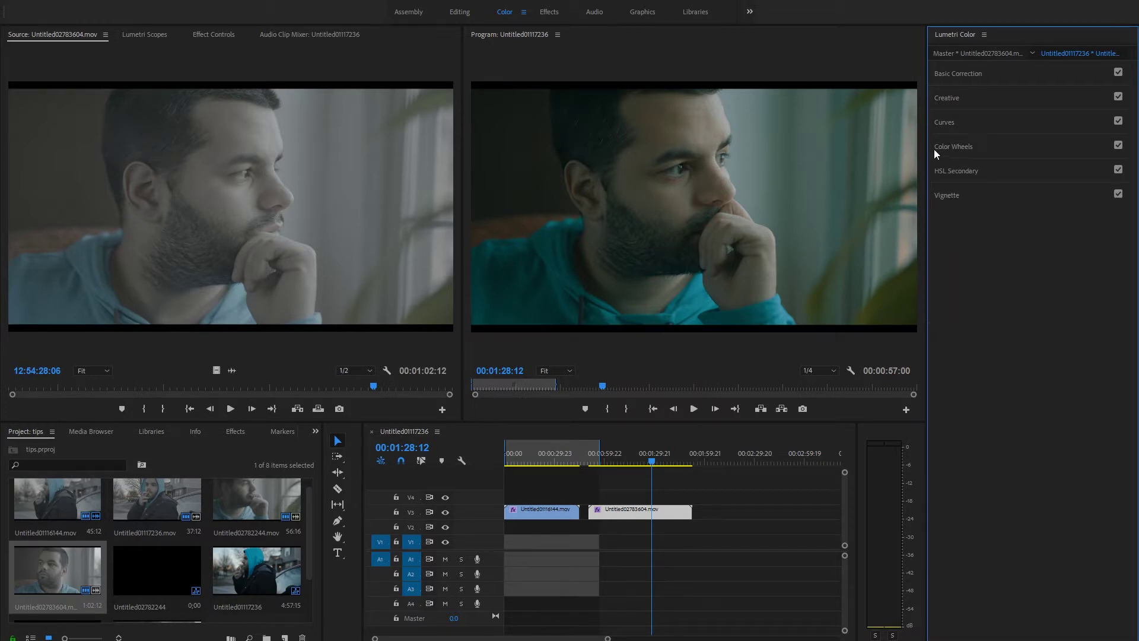
# Step: In Basic Correction set Contrast 18.9, Shadows 42.7, Blacks -17.8 and Highlights 17.8
pyautogui.click(967, 77)
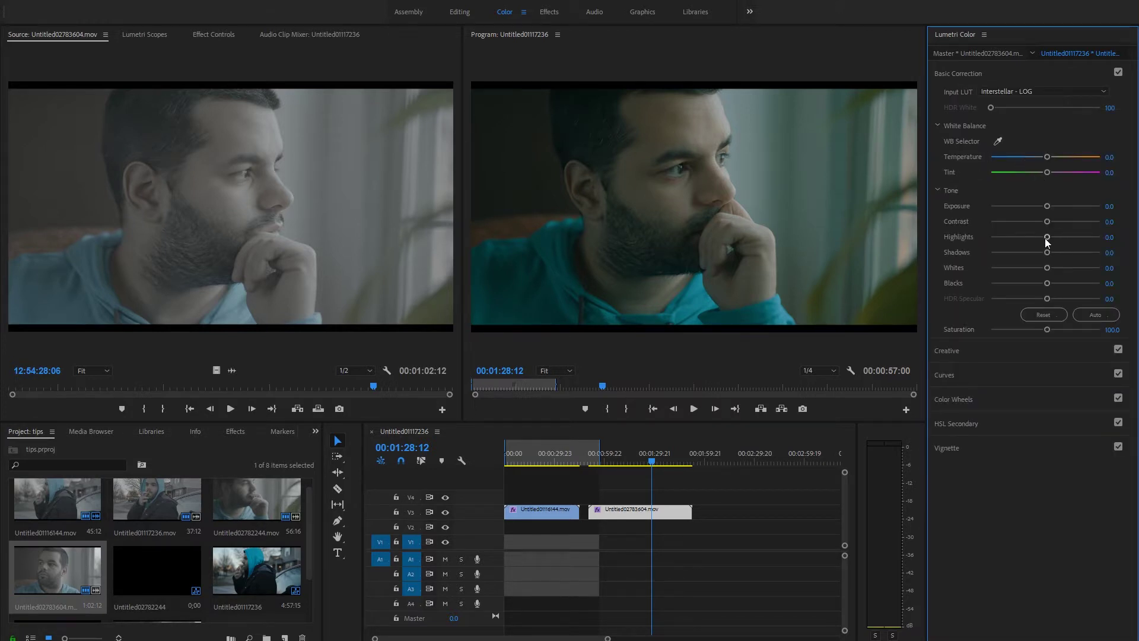
pyautogui.moveTo(1047, 222); pyautogui.dragTo(1053, 223)
pyautogui.moveTo(1048, 251); pyautogui.dragTo(1065, 252)
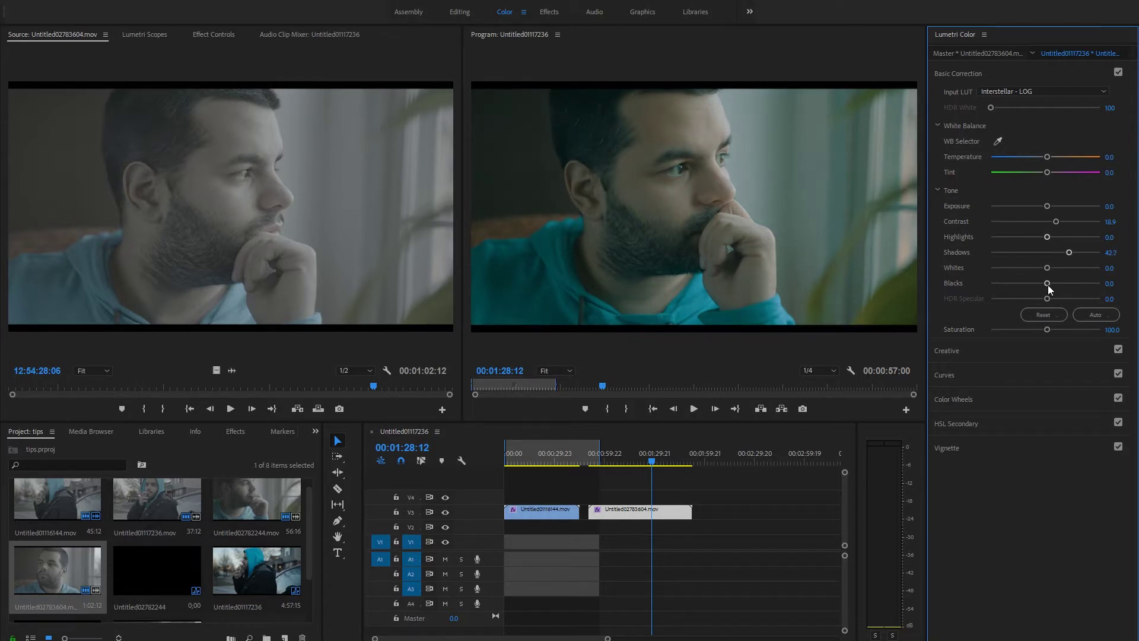
pyautogui.moveTo(1047, 283); pyautogui.dragTo(1035, 288)
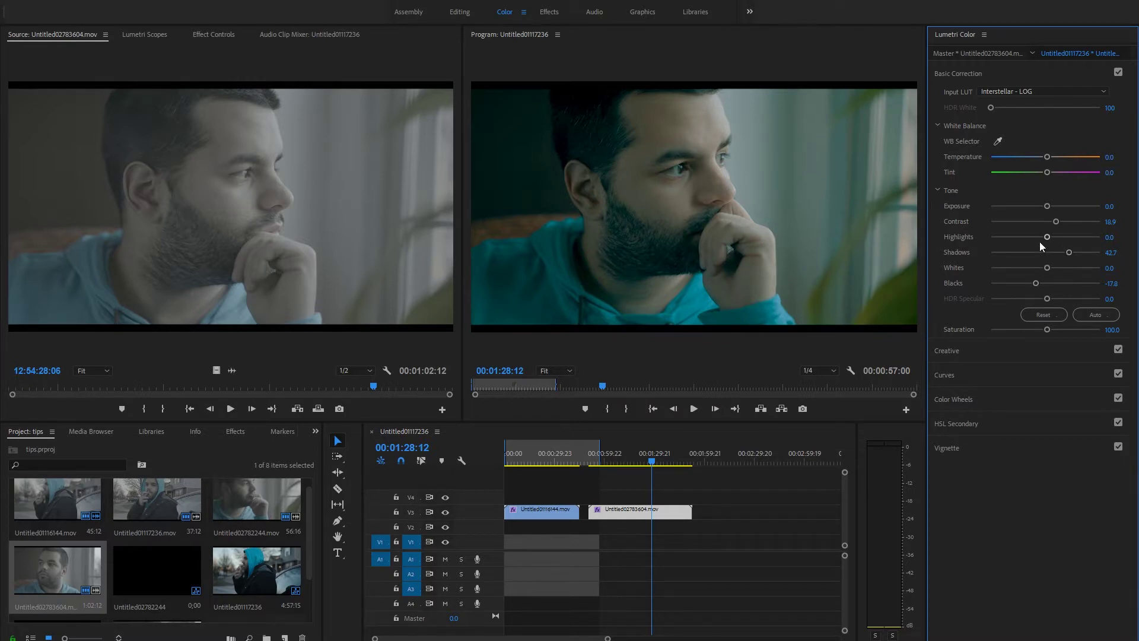
pyautogui.moveTo(1039, 237); pyautogui.dragTo(1056, 238)
pyautogui.click(953, 373)
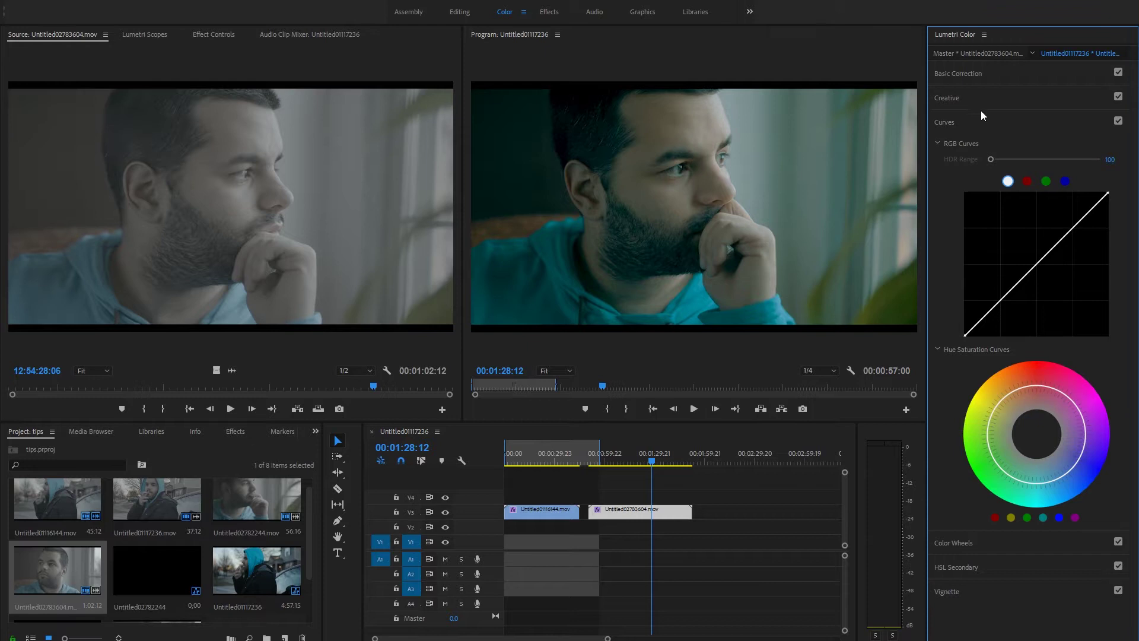
# Step: Pull the green RGB curve's black point slightly inward
pyautogui.click(1046, 181)
pyautogui.moveTo(965, 336); pyautogui.dragTo(941, 343)
pyautogui.moveTo(962, 344); pyautogui.dragTo(969, 348)
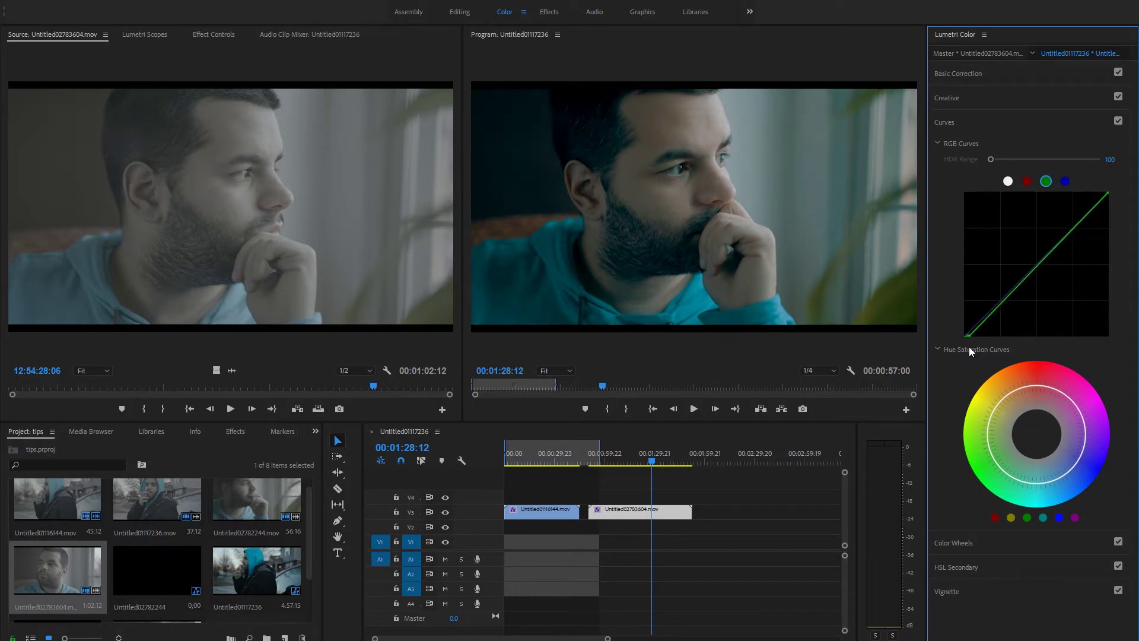
# Step: Reselect Untitled02783604.mov, scrub back, and play it to review the grade
pyautogui.click(732, 569)
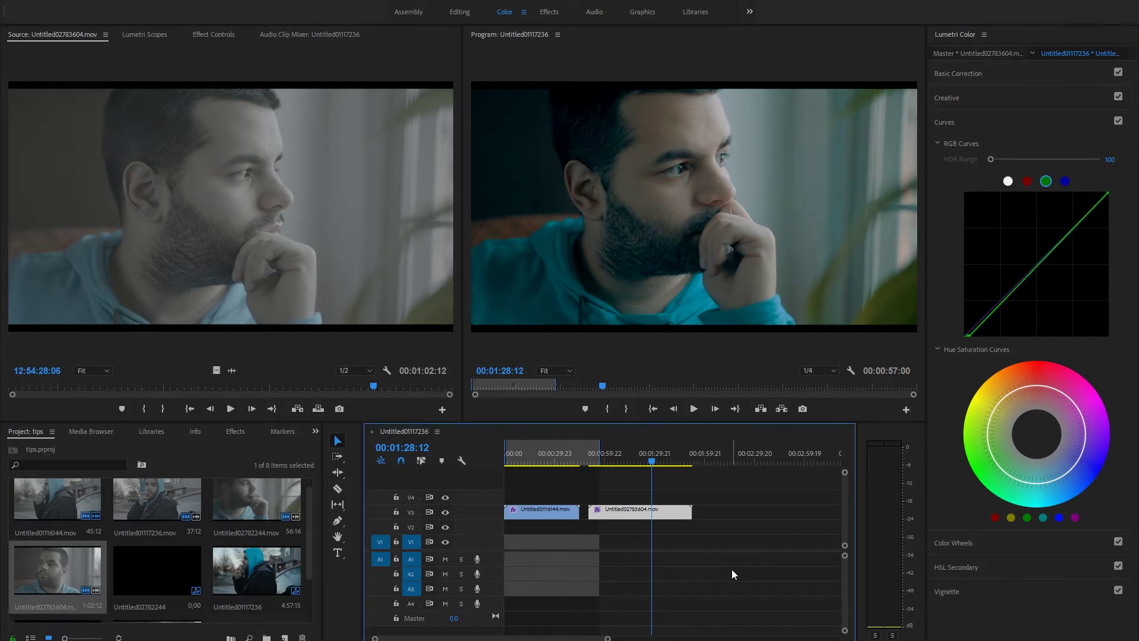
pyautogui.moveTo(625, 464); pyautogui.dragTo(659, 477)
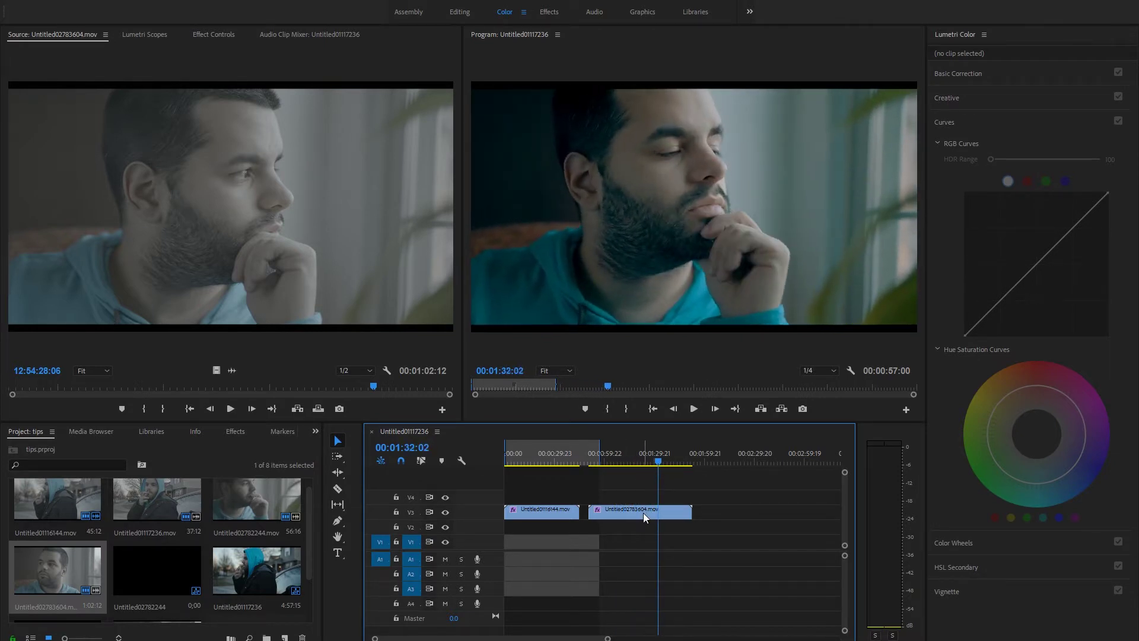
pyautogui.click(643, 511)
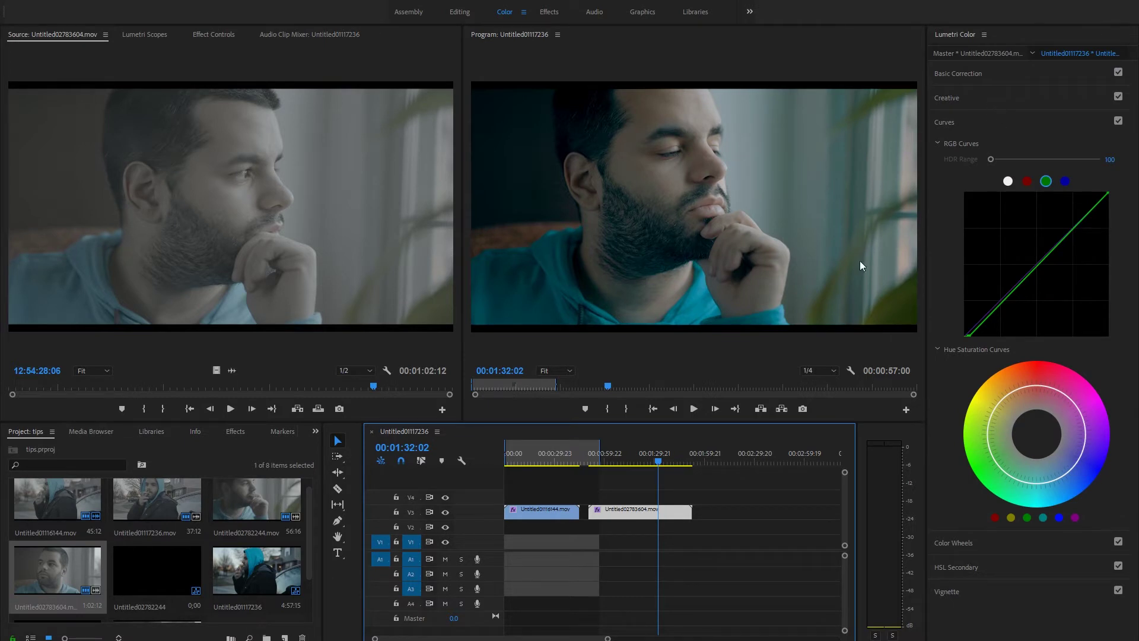
pyautogui.press('space')
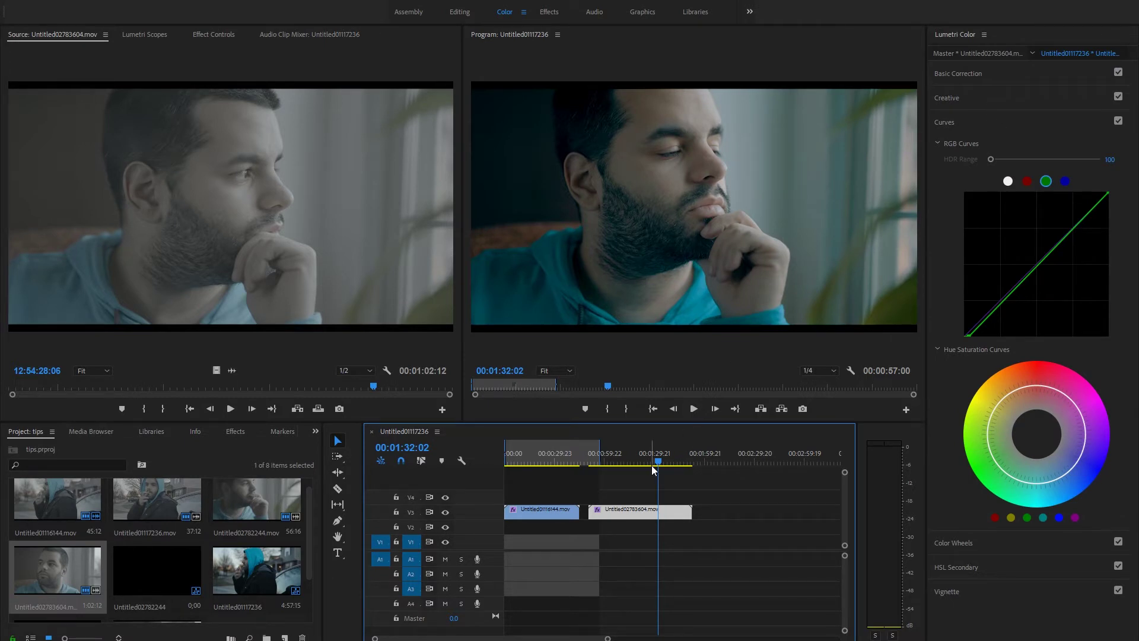
pyautogui.click(977, 75)
# Step: Raise Temperature to 18.9, scrub back, and toggle Basic Correction off and on to compare
pyautogui.moveTo(1048, 159); pyautogui.dragTo(1056, 159)
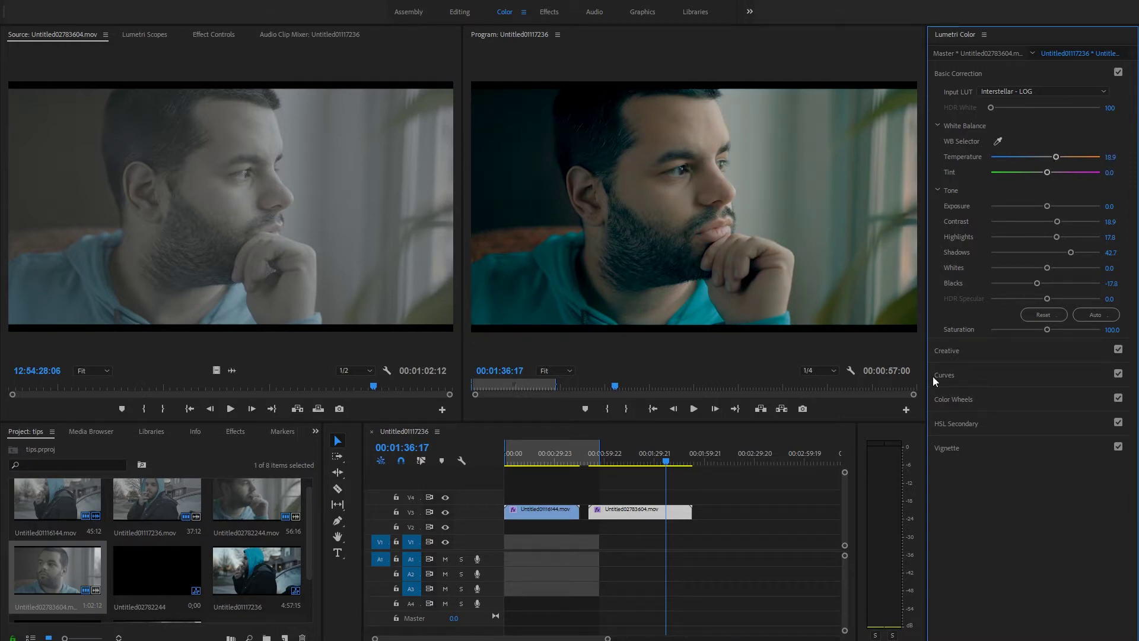
pyautogui.moveTo(665, 457)
pyautogui.mouseDown()
pyautogui.moveTo(642, 461)
pyautogui.moveTo(653, 461)
pyautogui.mouseUp()
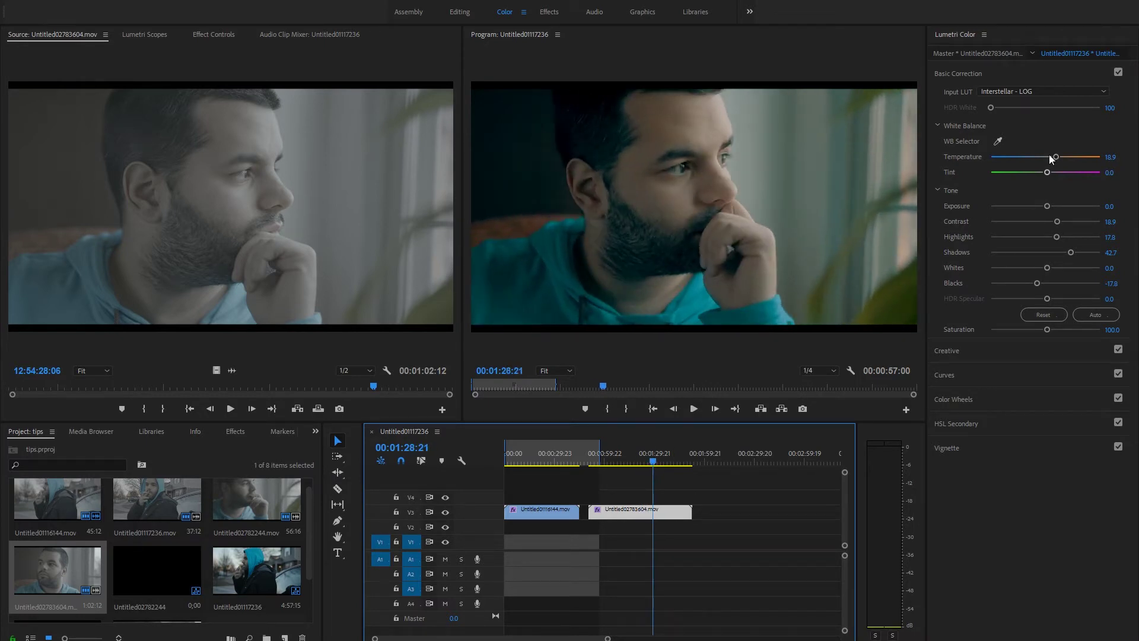
pyautogui.click(1118, 73)
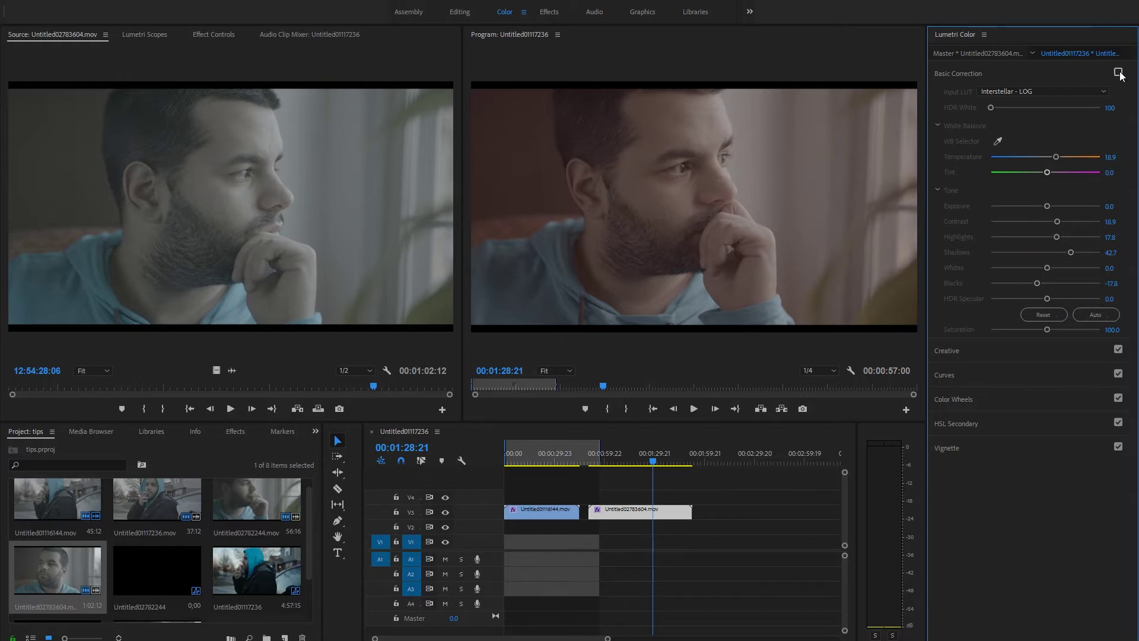
pyautogui.click(1118, 72)
# Step: Toggle the Lumetri Color effect off and on in Effect Controls to compare the grade
pyautogui.click(226, 37)
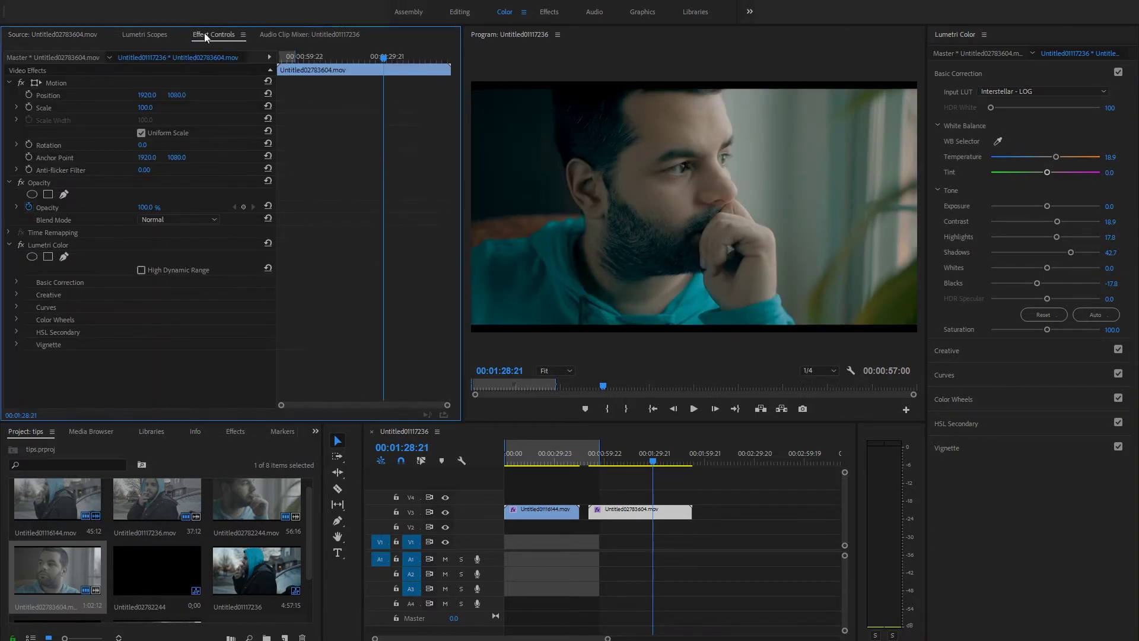
pyautogui.click(24, 247)
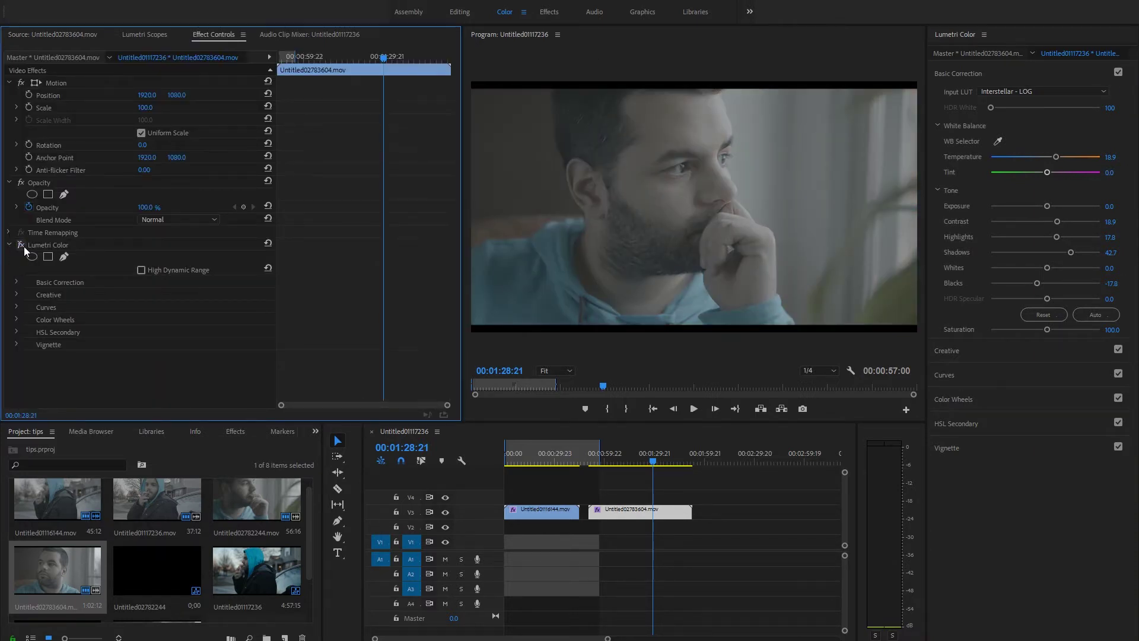
pyautogui.click(23, 246)
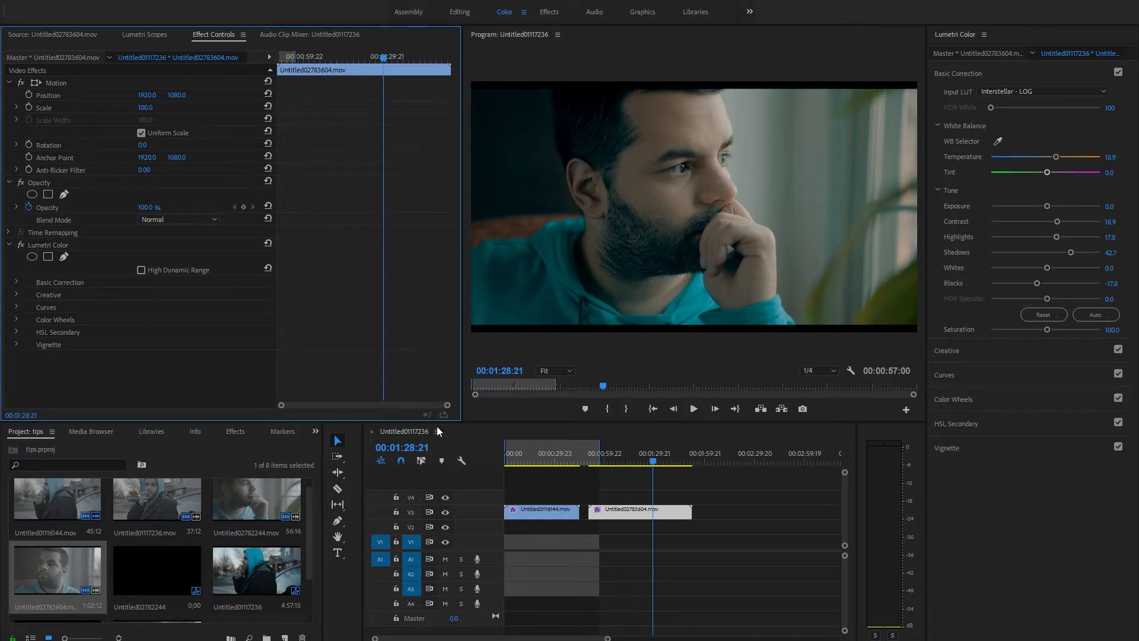
# Step: Paste a copy of the graded Untitled02783604.mov at the playhead and move it to V4
pyautogui.click(654, 514)
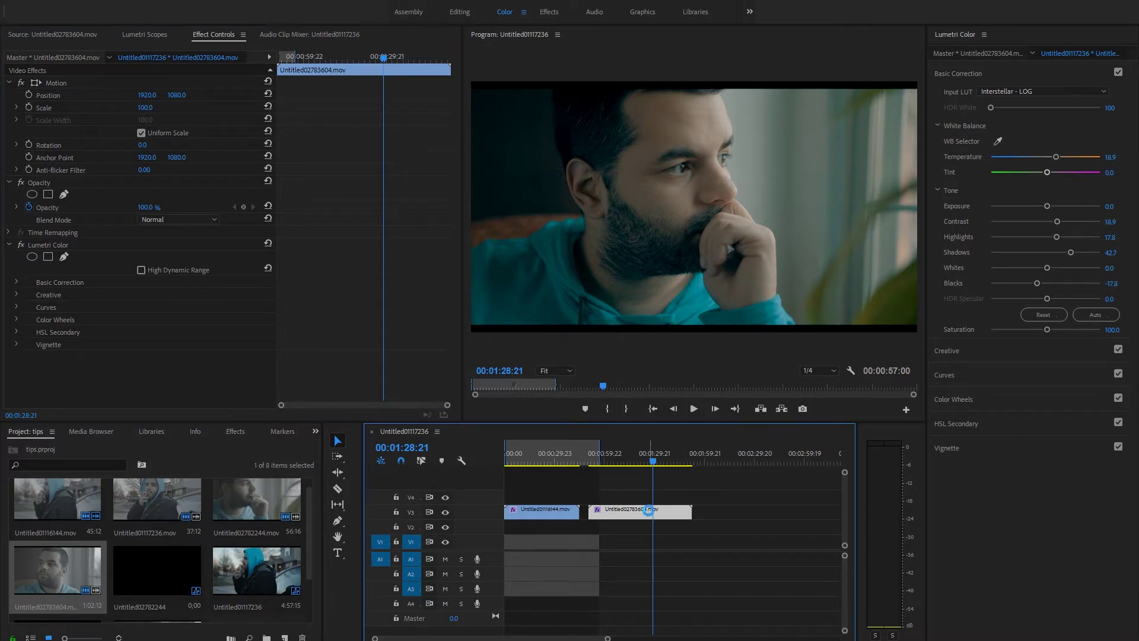
pyautogui.hotkey('ctrl', 'v')
pyautogui.moveTo(682, 539); pyautogui.dragTo(666, 497)
# Step: Delete the V4 copy's colour grade effect, then undo to restore it
pyautogui.click(678, 452)
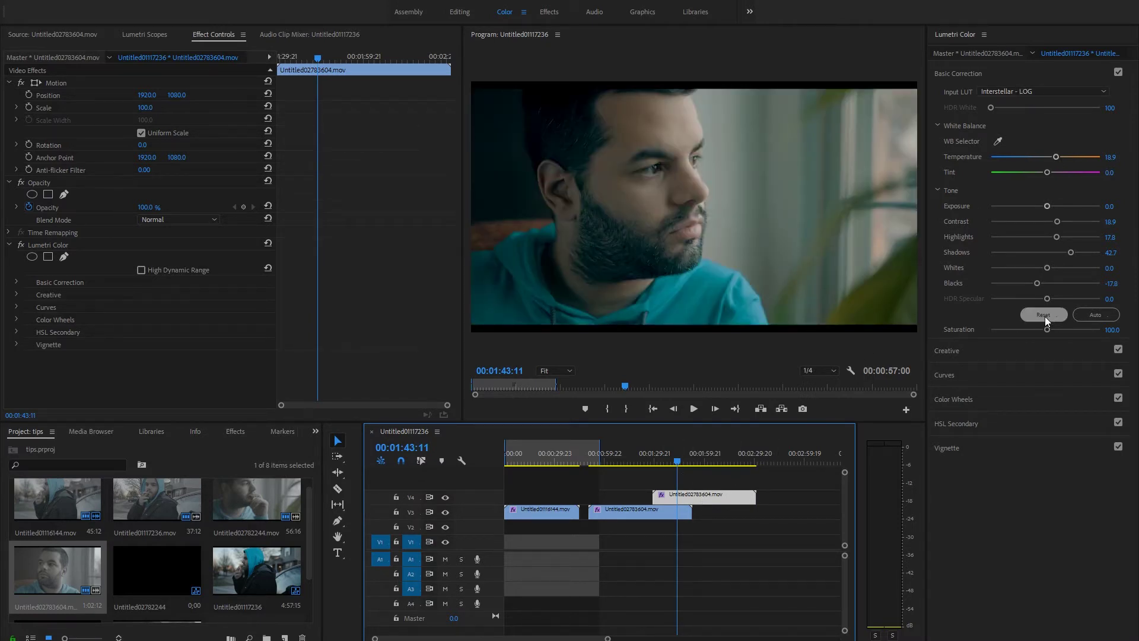
pyautogui.click(54, 246)
pyautogui.press('Delete')
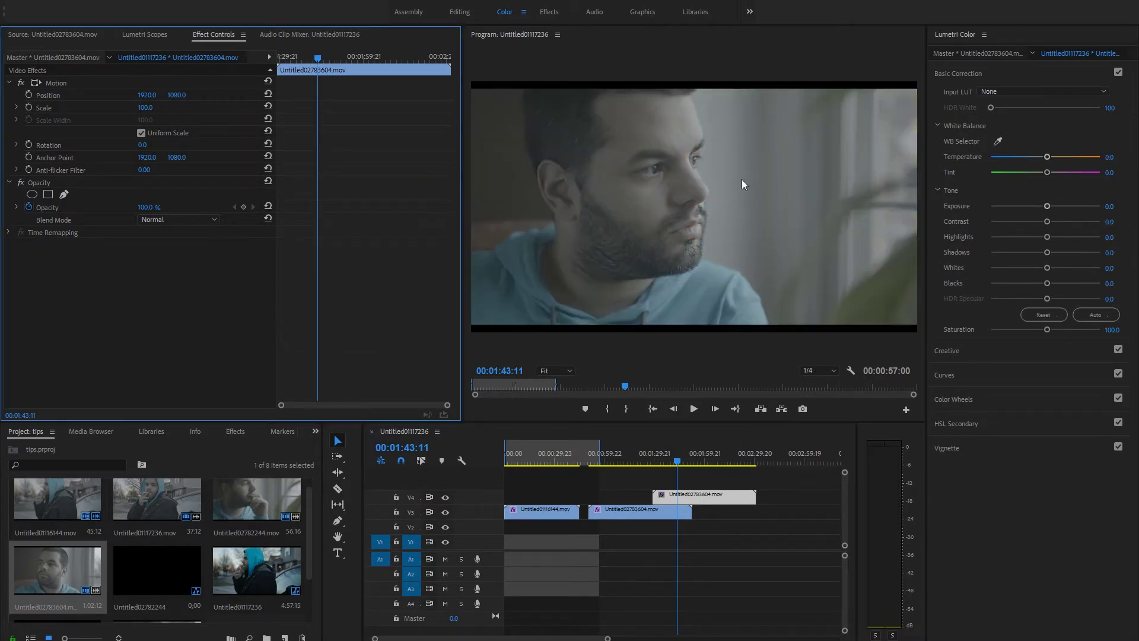
pyautogui.click(1046, 97)
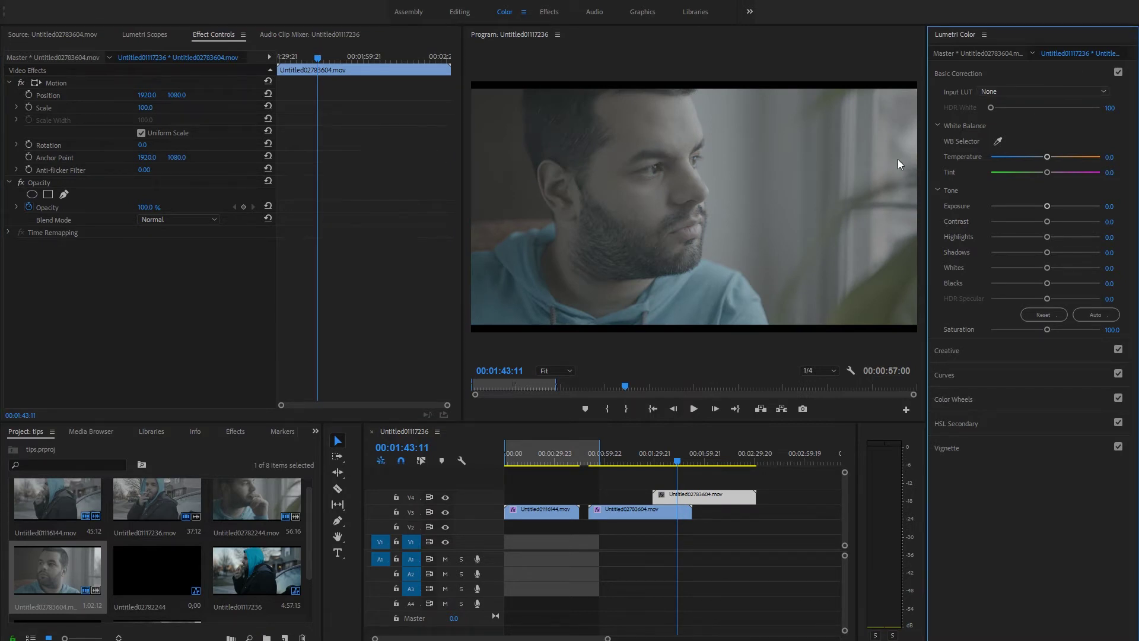
pyautogui.hotkey('ctrl', 'z')
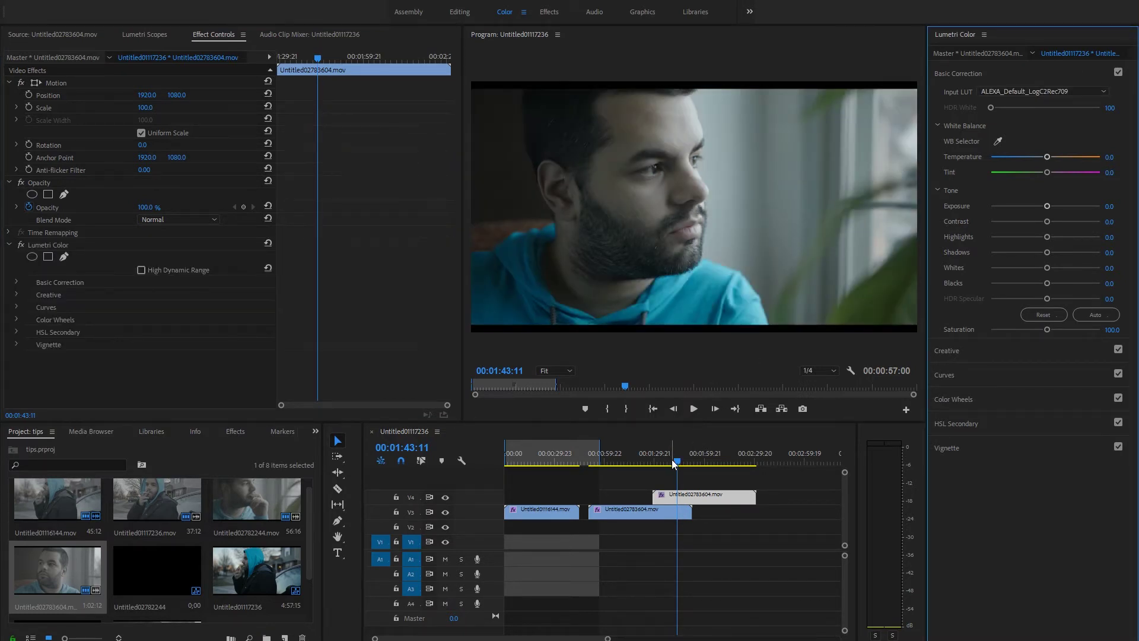
# Step: Review the sequence, delete the extra V4 clip and select the second V3 clip
pyautogui.moveTo(674, 463)
pyautogui.mouseDown()
pyautogui.moveTo(649, 466)
pyautogui.moveTo(680, 468)
pyautogui.mouseUp()
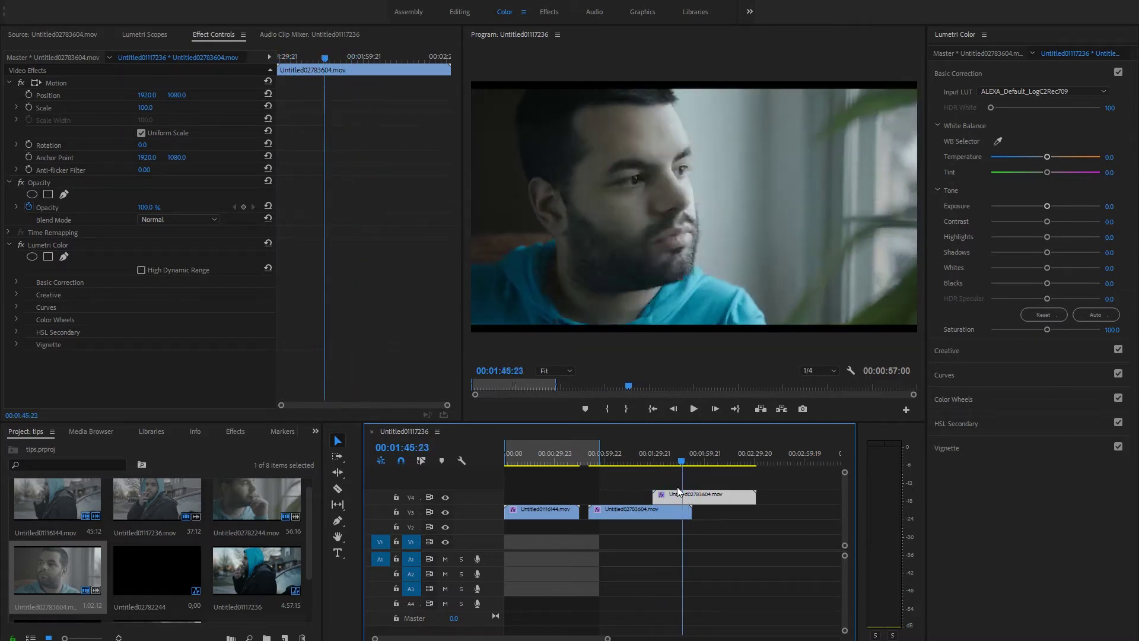
pyautogui.click(642, 464)
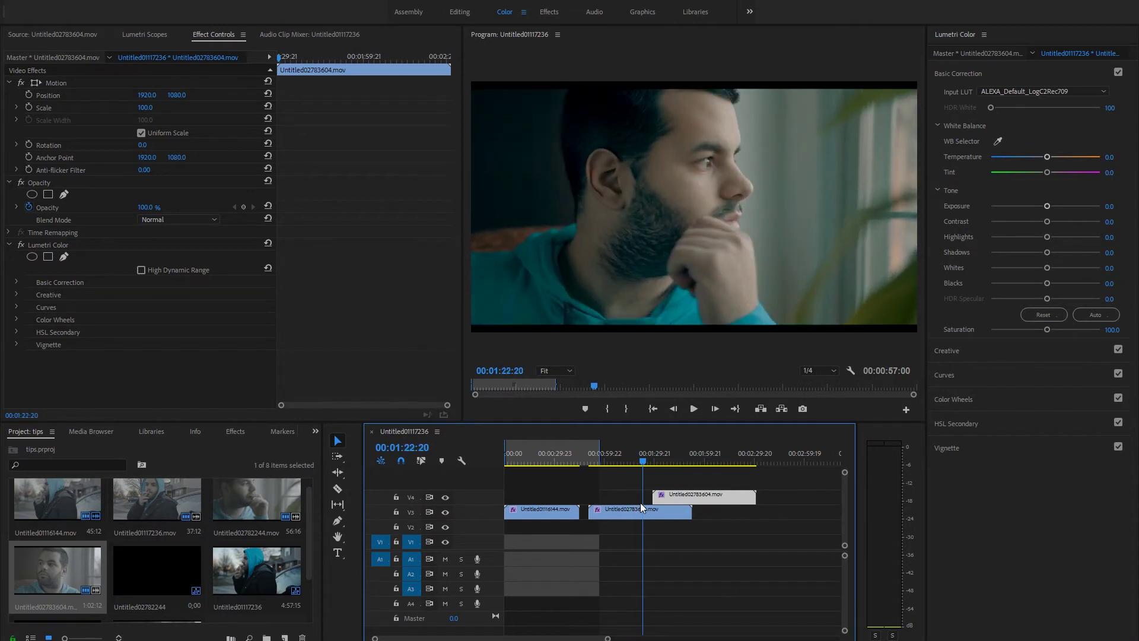
pyautogui.press('space')
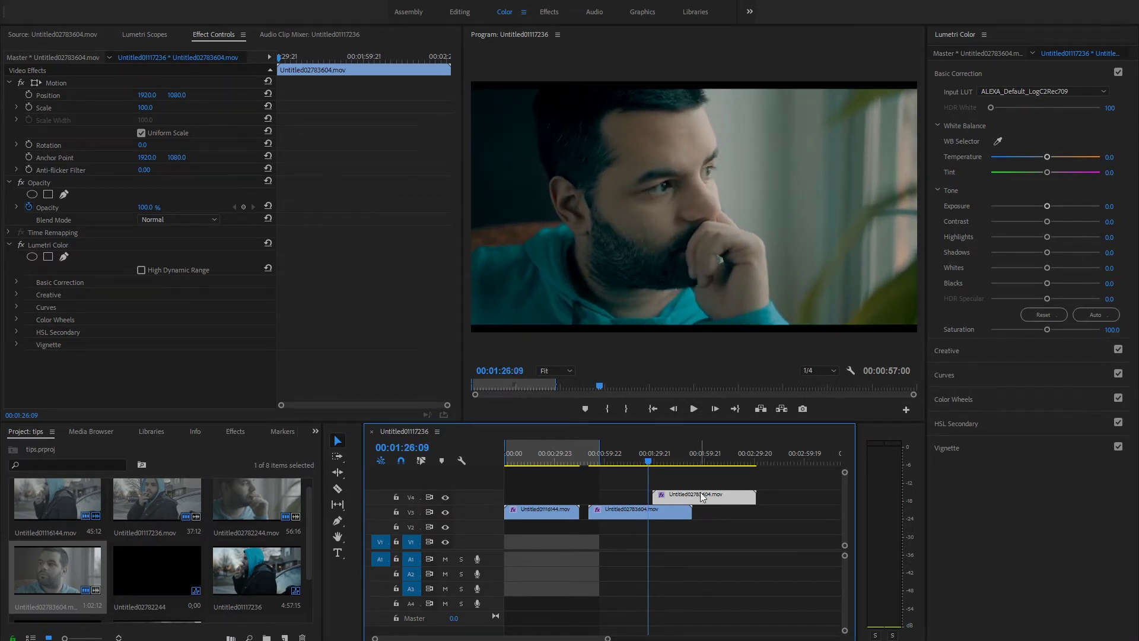
pyautogui.press('Delete')
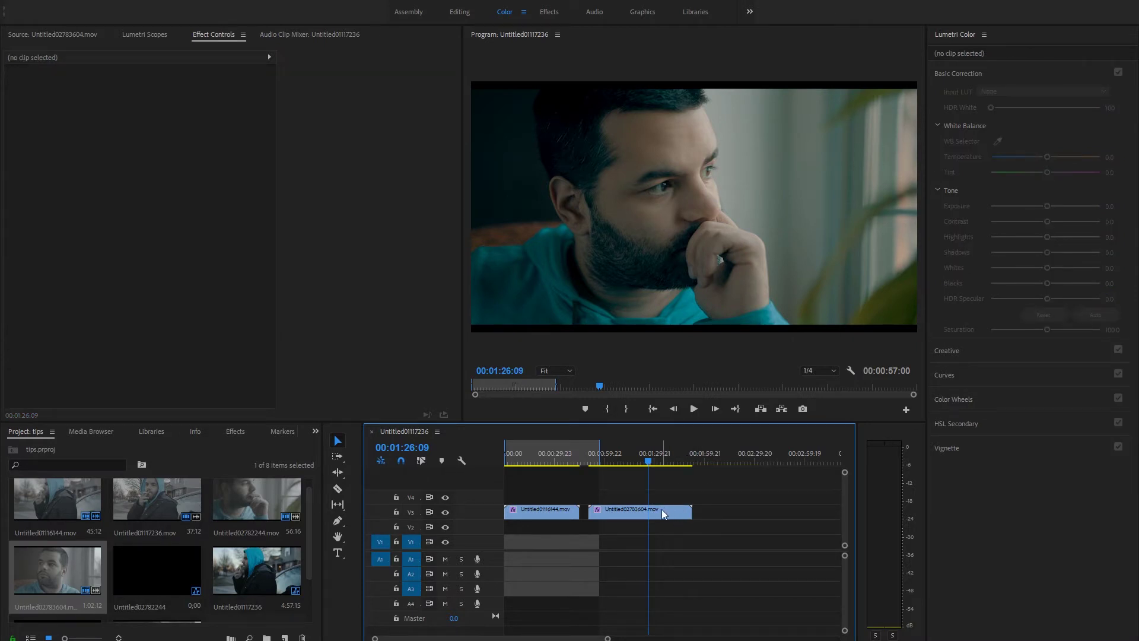
pyautogui.click(661, 509)
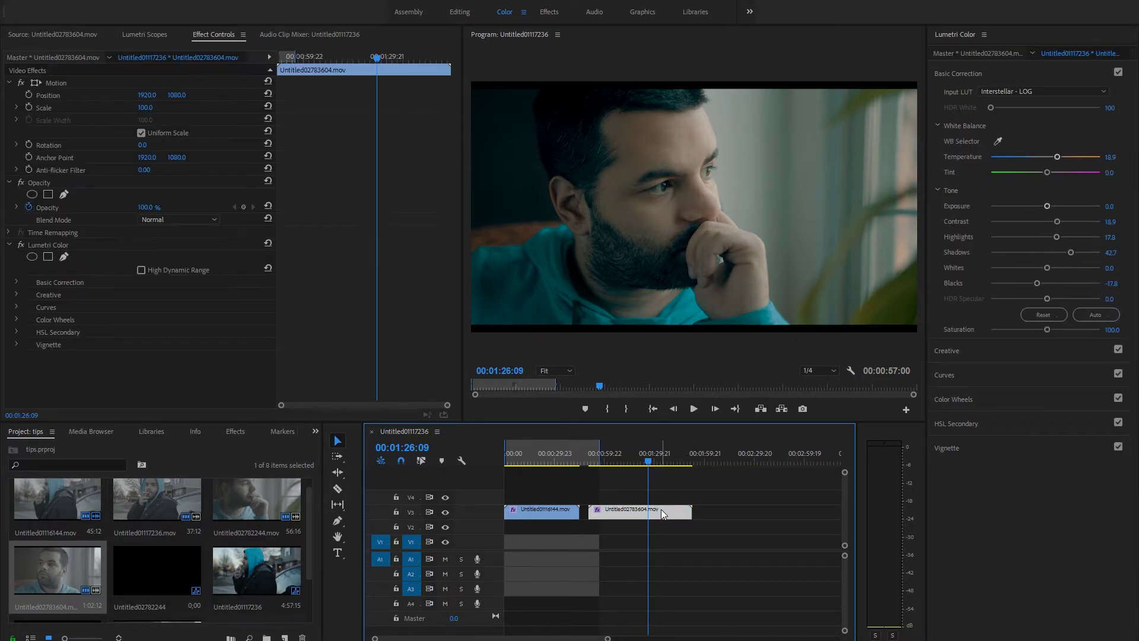
# Step: Copy the second clip's Lumetri Color, paste it onto the first clip and preview it
pyautogui.click(62, 246)
pyautogui.click(518, 458)
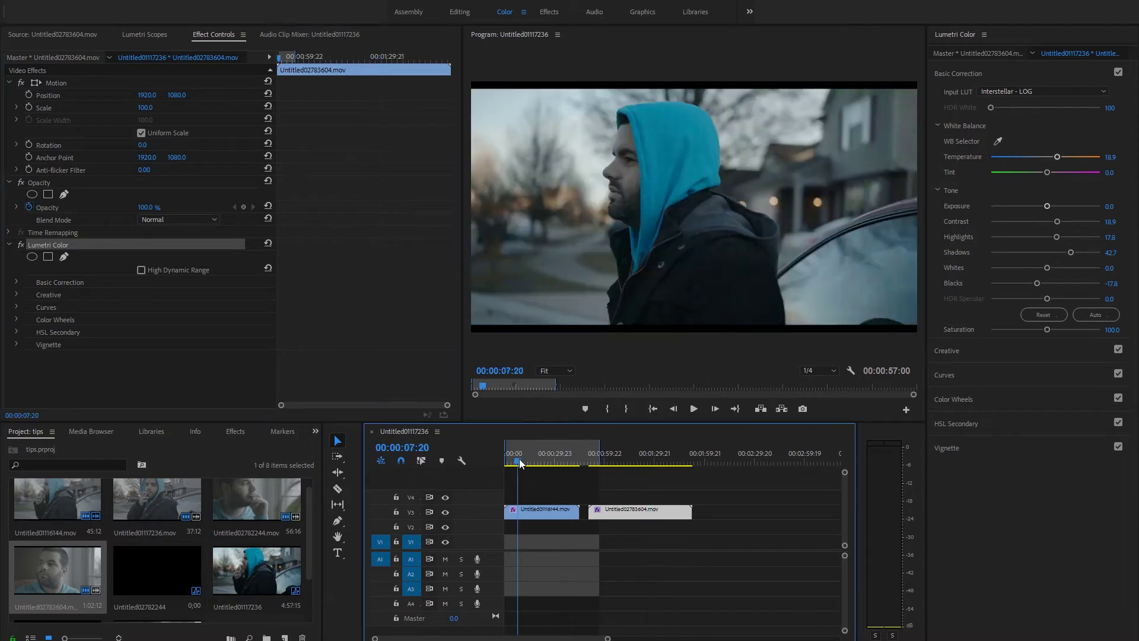
pyautogui.click(554, 511)
pyautogui.hotkey('ctrl', 'v')
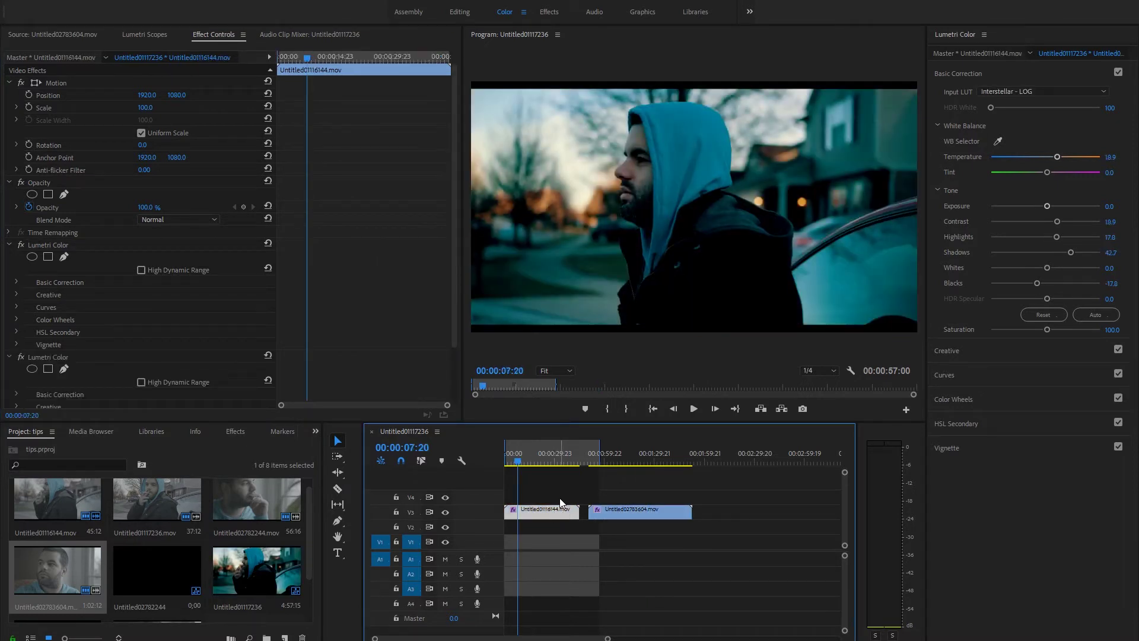
pyautogui.moveTo(521, 465); pyautogui.dragTo(539, 461)
pyautogui.hotkey('ctrl', 'z')
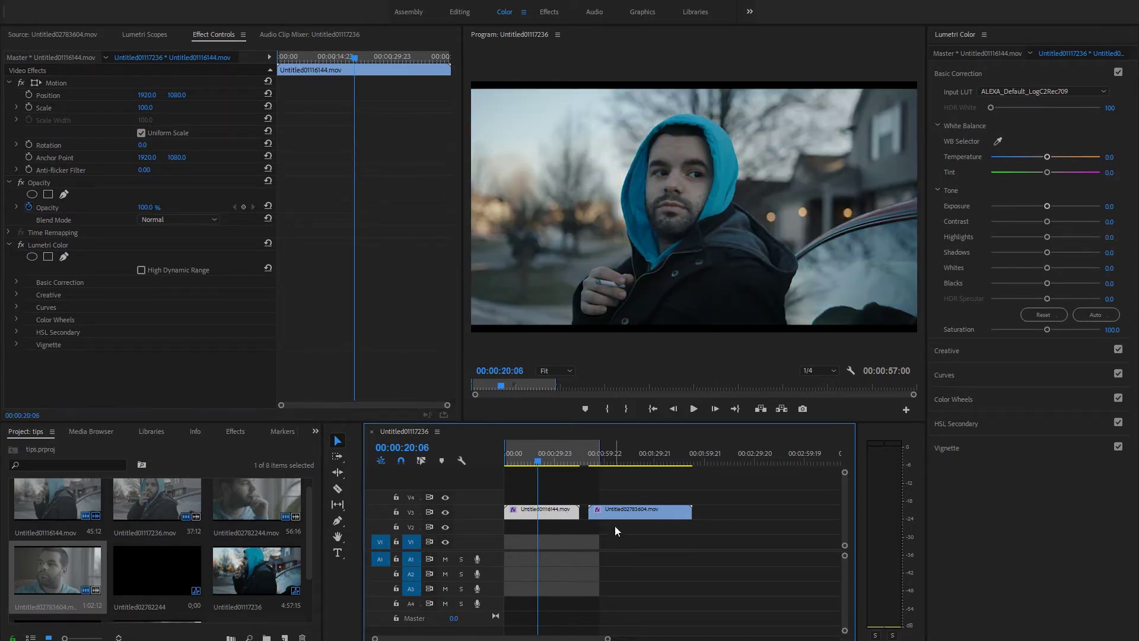
# Step: Delete the first clip's Lumetri Color effect
pyautogui.click(48, 244)
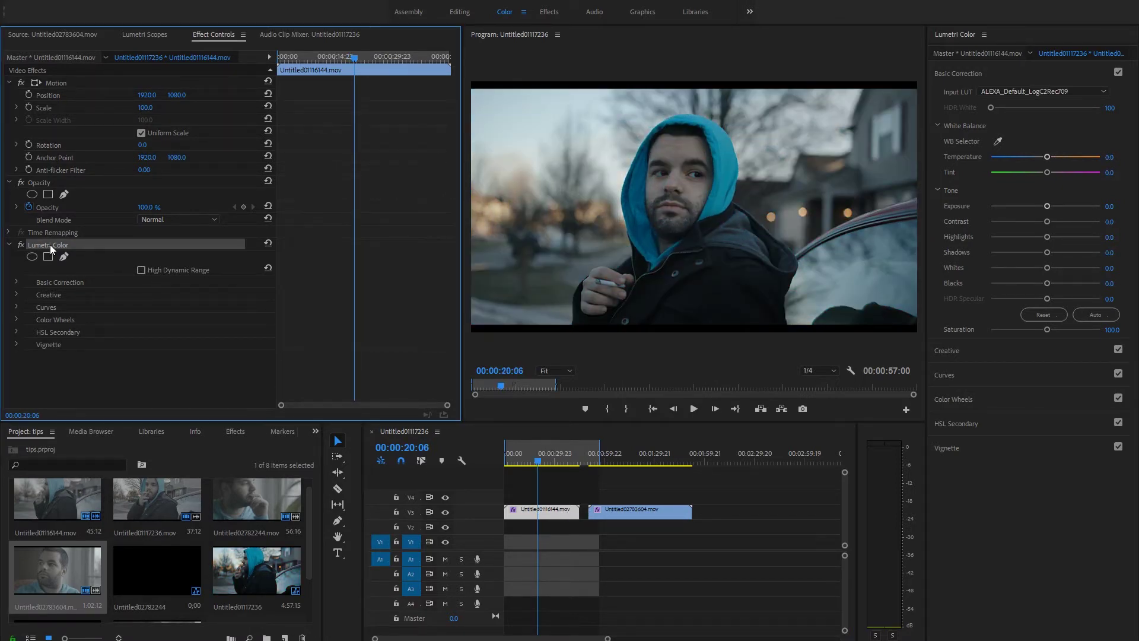
pyautogui.press('Delete')
pyautogui.click(529, 517)
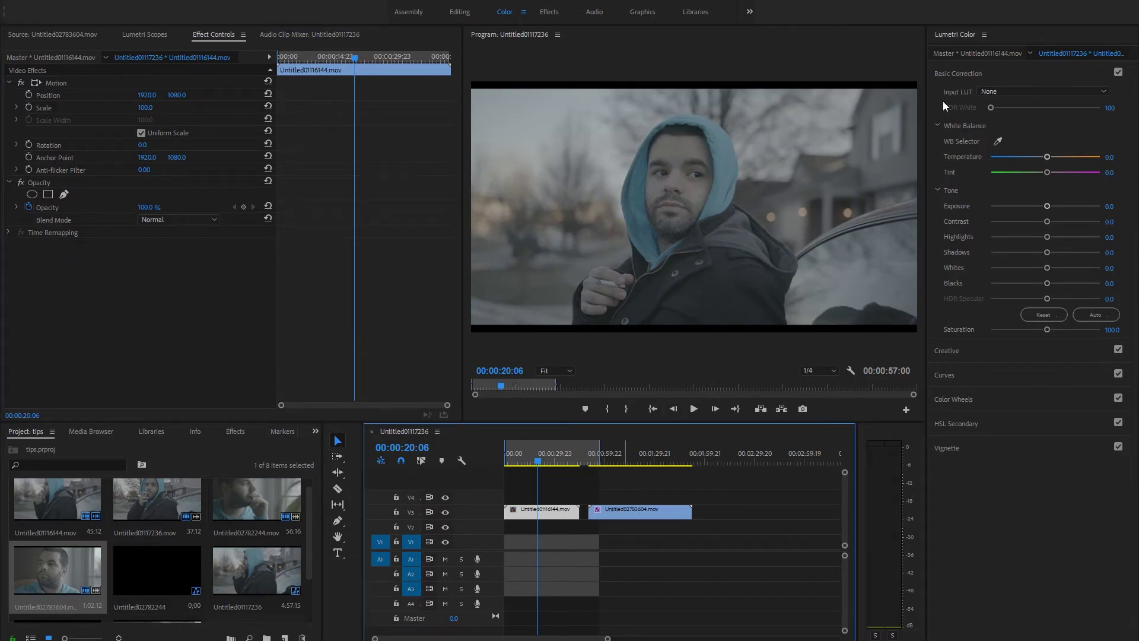
# Step: Paste the Interstellar - LOG Lumetri grade onto the first clip and nudge its Midtones wheel up-left
pyautogui.click(978, 39)
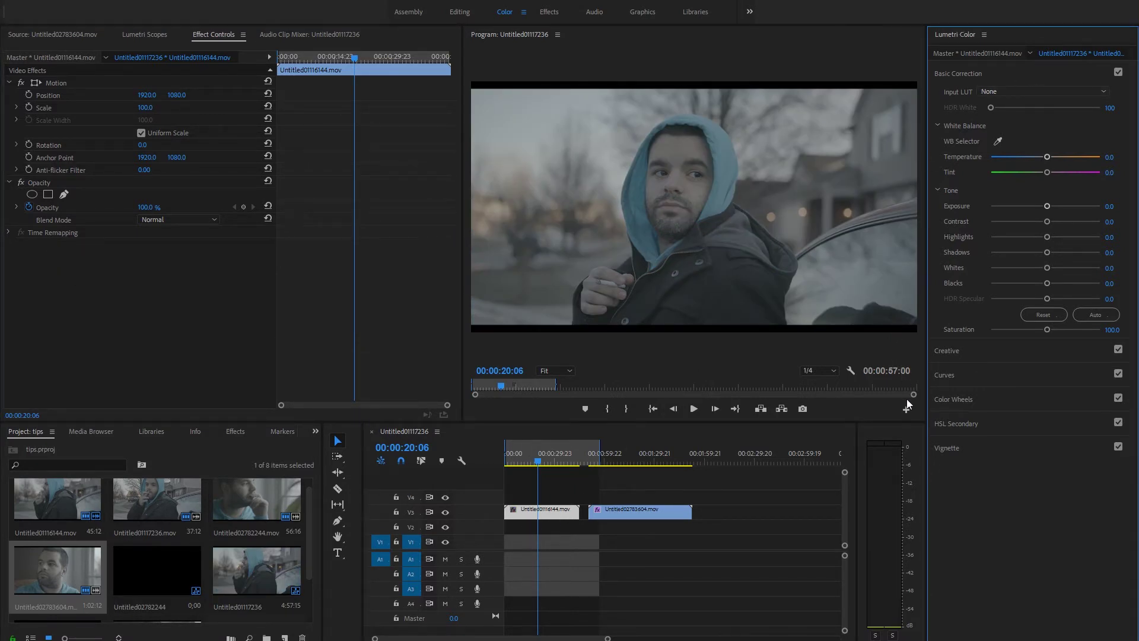
pyautogui.hotkey('ctrl', 'z')
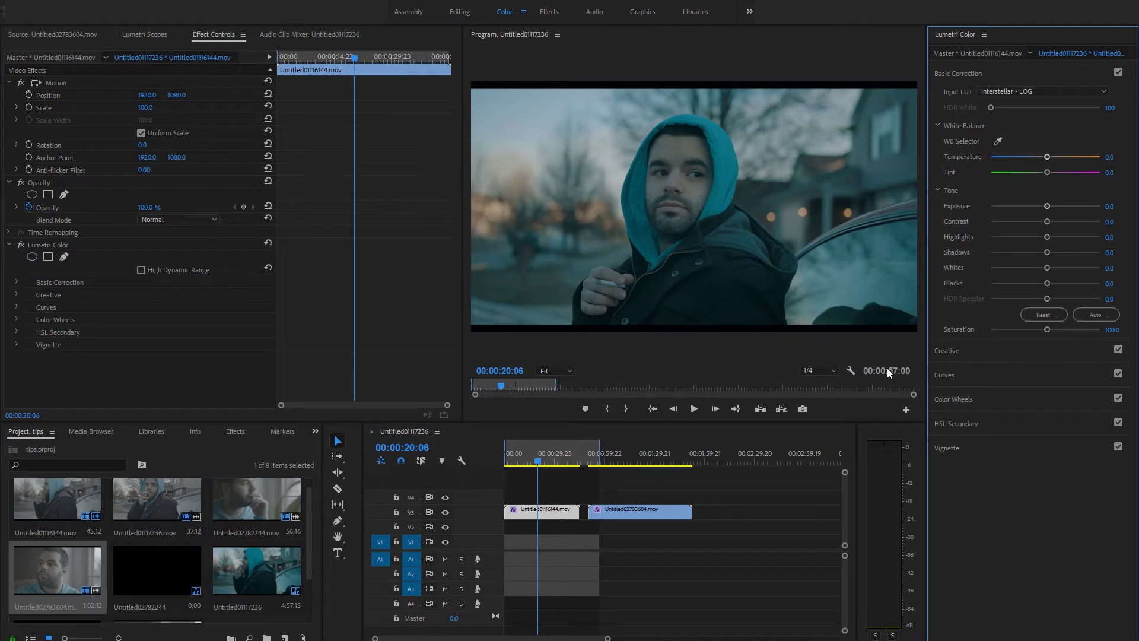
pyautogui.click(753, 551)
pyautogui.click(1000, 401)
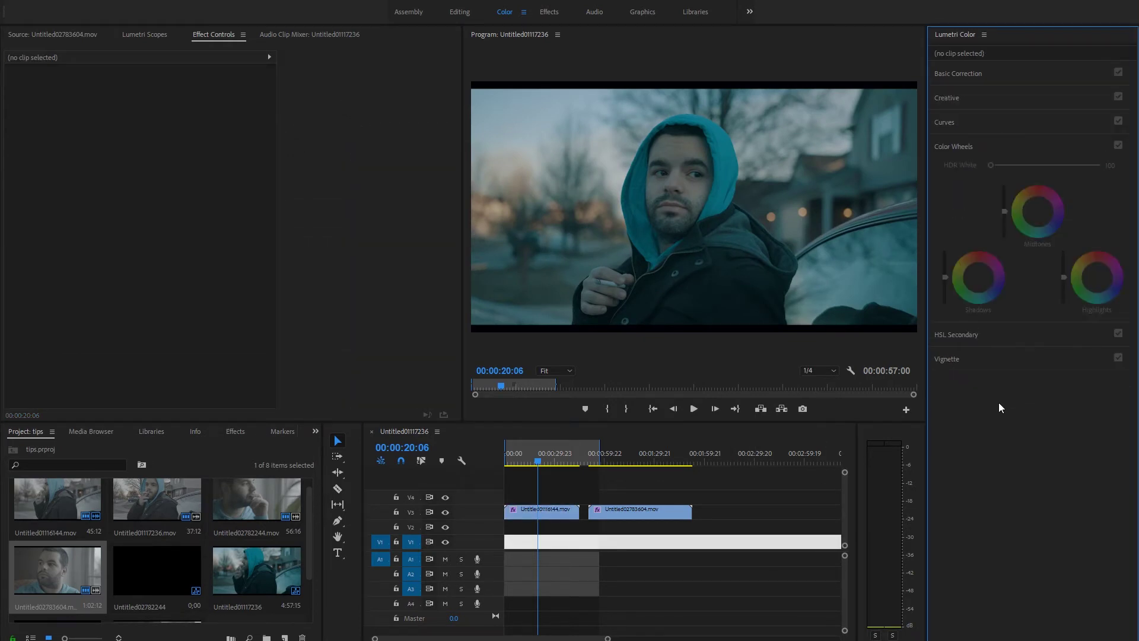
pyautogui.click(566, 512)
pyautogui.click(1037, 211)
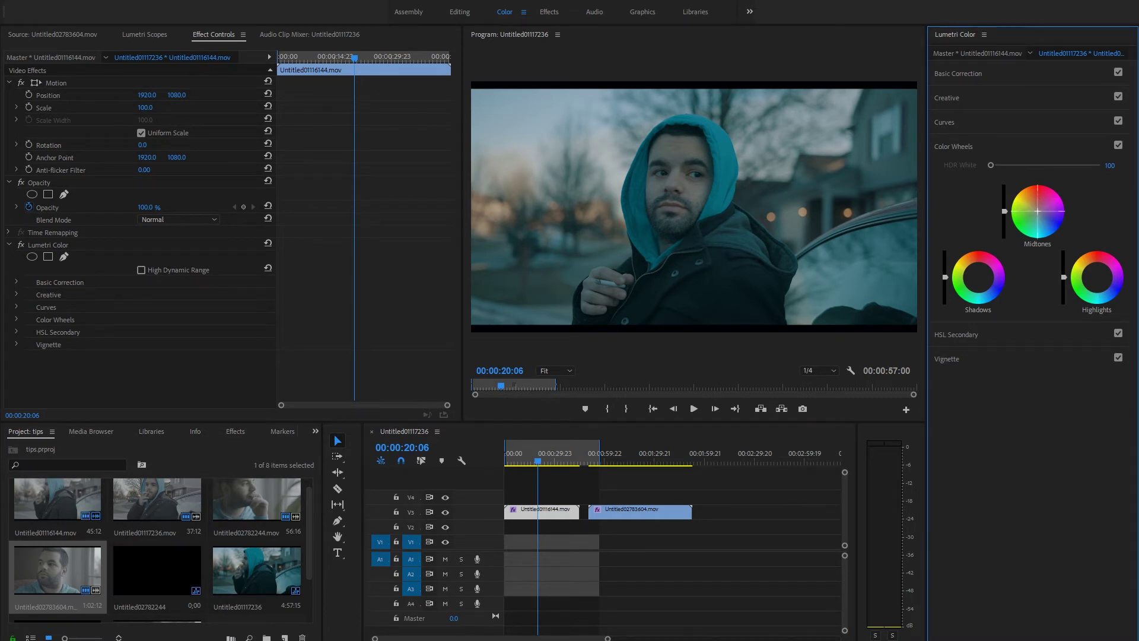
pyautogui.moveTo(1037, 211); pyautogui.dragTo(1035, 205)
# Step: In Basic Correction, raise the first clip's contrast to 15.7, shadows to 24.3 and highlights
pyautogui.click(1003, 212)
pyautogui.click(955, 74)
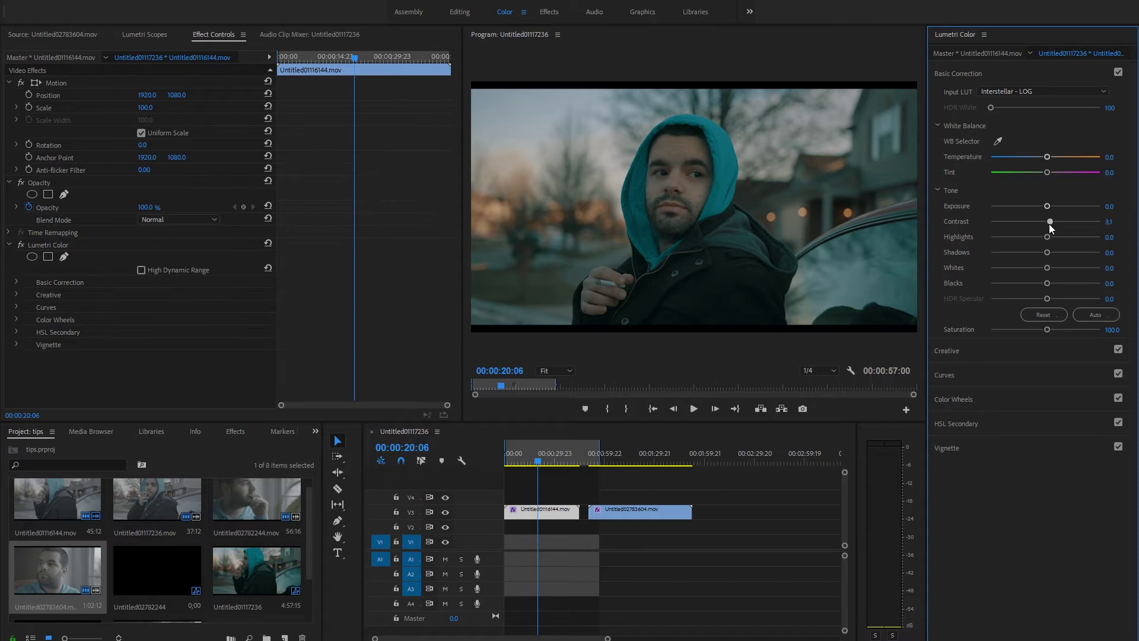
pyautogui.moveTo(1048, 224); pyautogui.dragTo(1055, 226)
pyautogui.moveTo(1046, 256); pyautogui.dragTo(1027, 286)
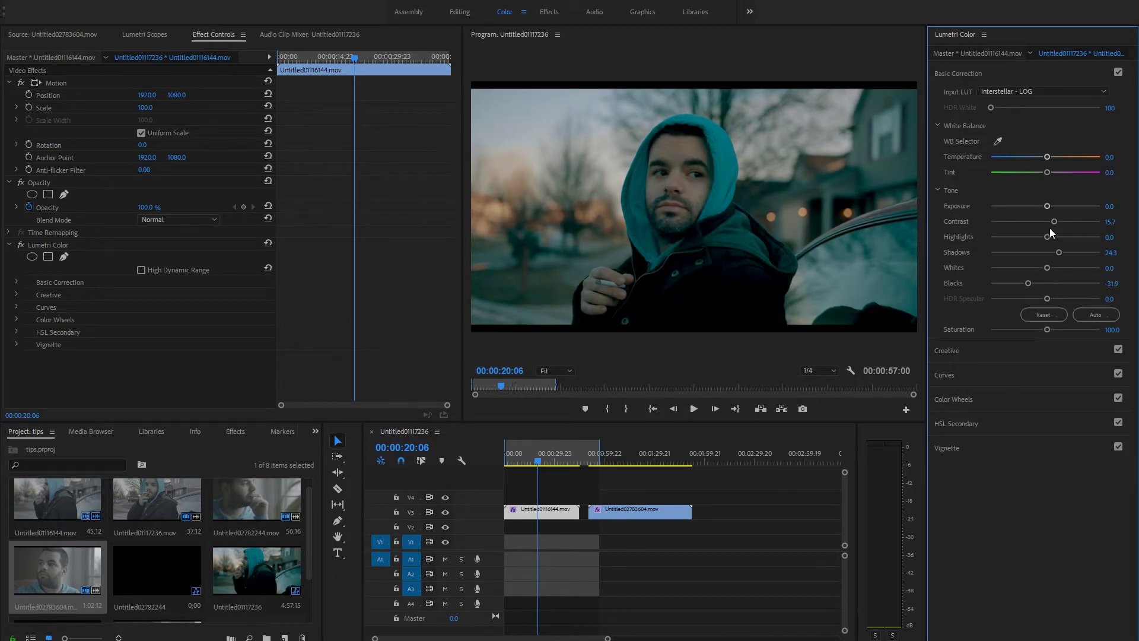
pyautogui.moveTo(1047, 236); pyautogui.dragTo(1044, 206)
# Step: Butt the second clip against the first and warm the first clip to Temperature 22.2
pyautogui.moveTo(539, 458); pyautogui.dragTo(561, 465)
pyautogui.moveTo(611, 512); pyautogui.dragTo(607, 516)
pyautogui.click(554, 517)
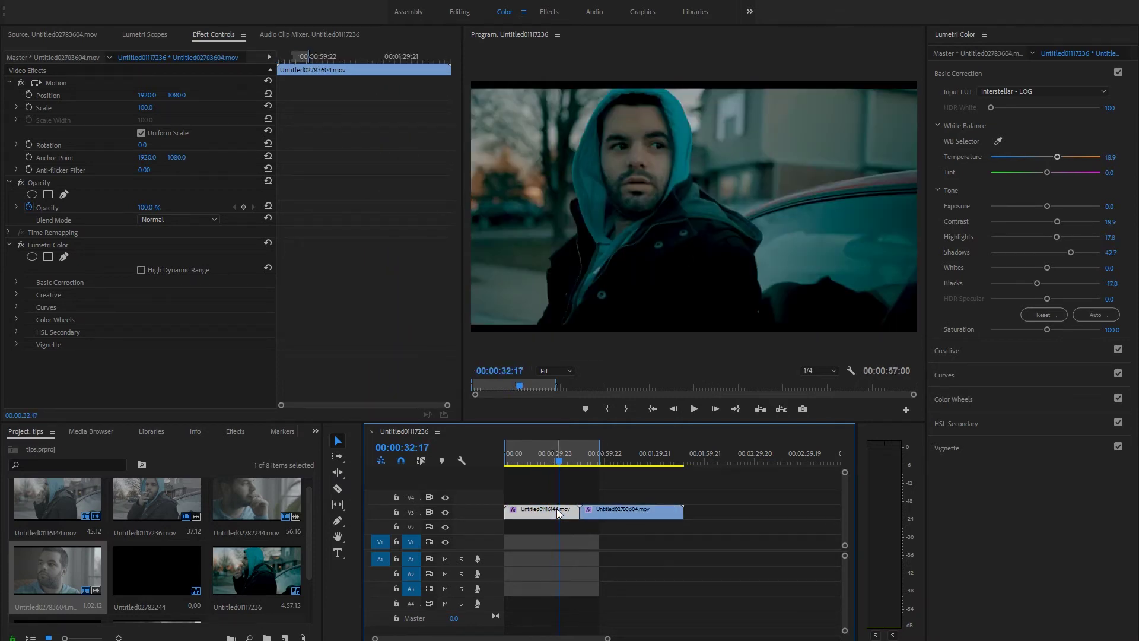
pyautogui.click(556, 464)
pyautogui.moveTo(555, 463); pyautogui.dragTo(555, 464)
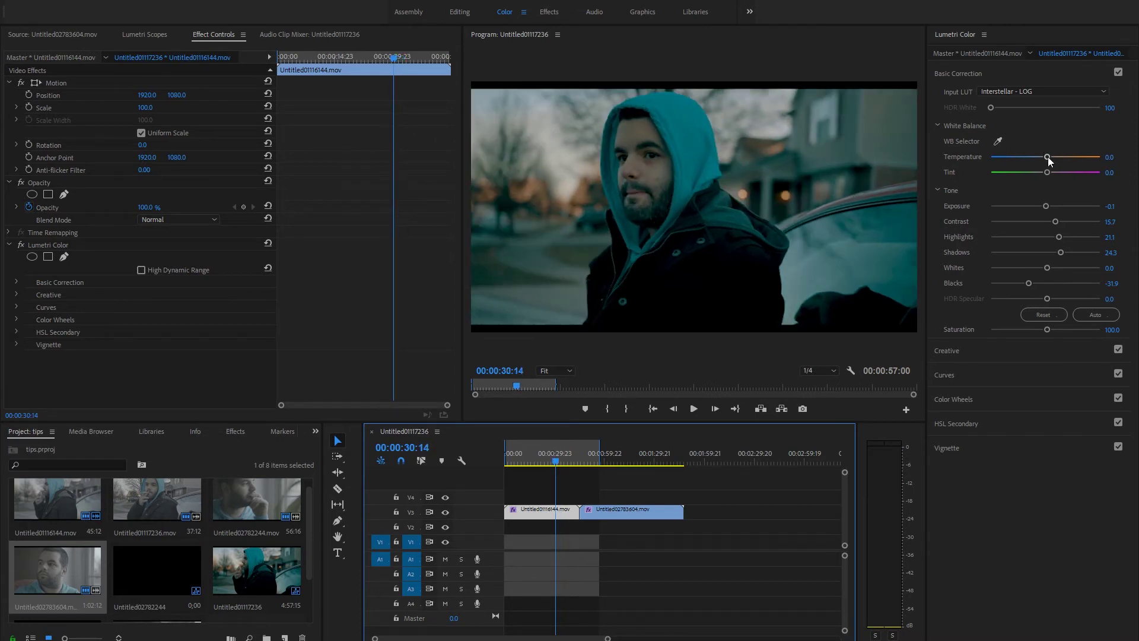
pyautogui.moveTo(1048, 157); pyautogui.dragTo(1058, 158)
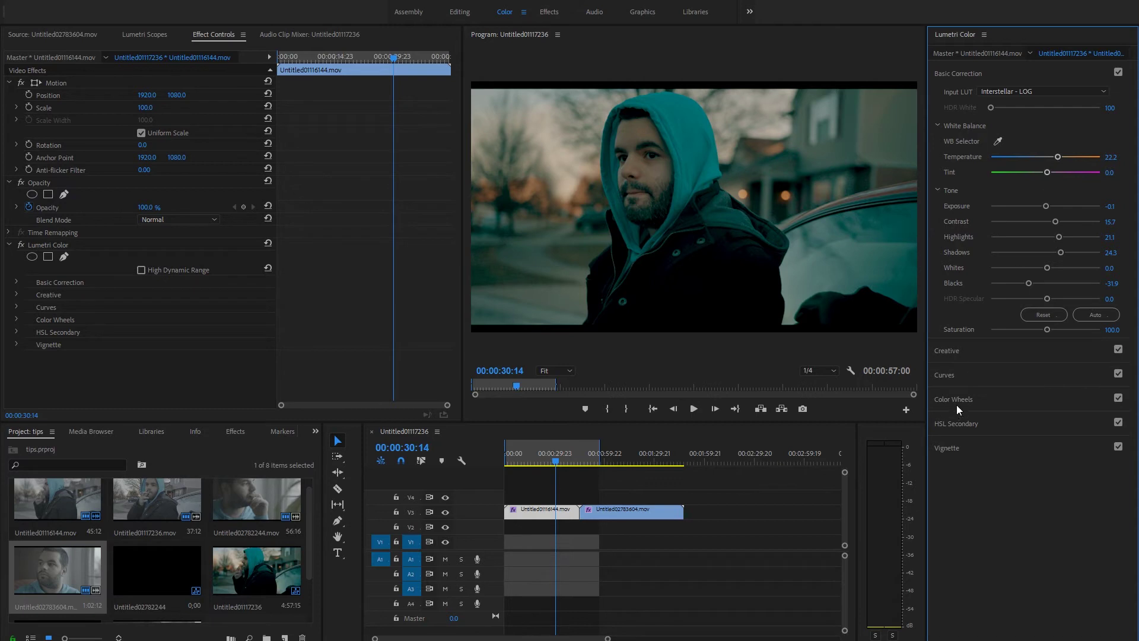
pyautogui.click(974, 349)
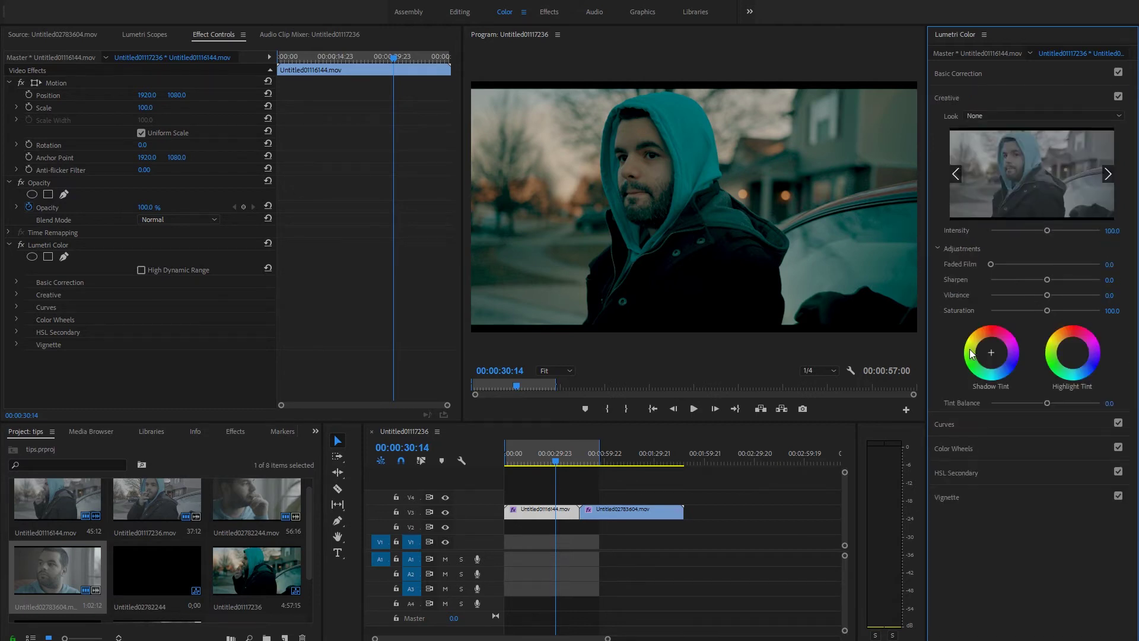
# Step: In the first clip's RGB Curves, drag the green channel's bottom-left point slightly right
pyautogui.click(974, 99)
pyautogui.click(964, 131)
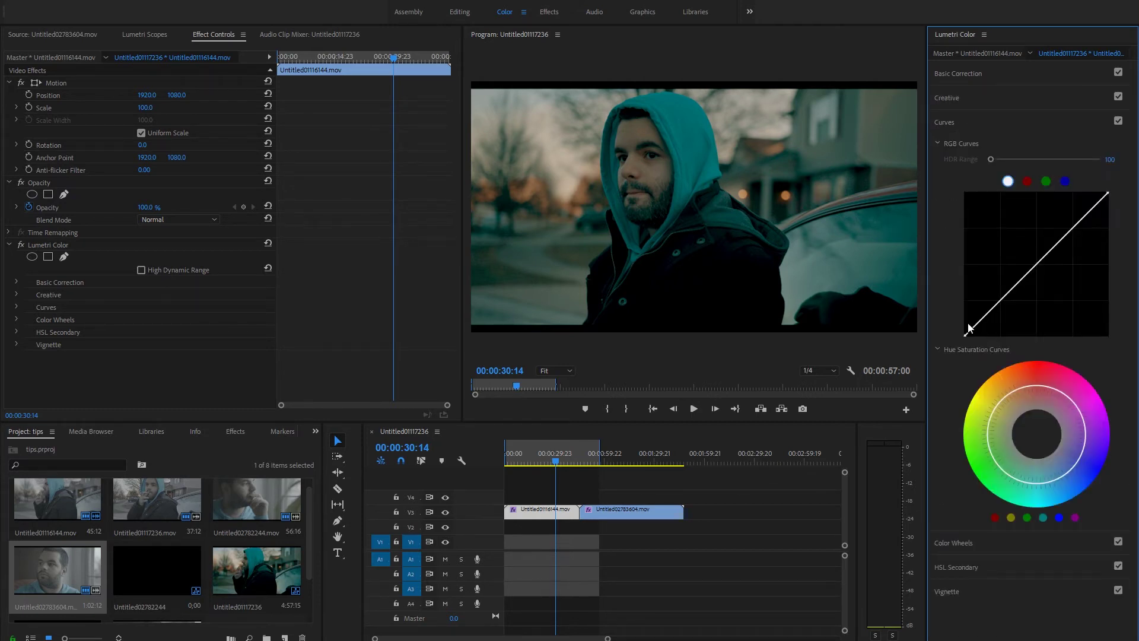
pyautogui.click(1046, 182)
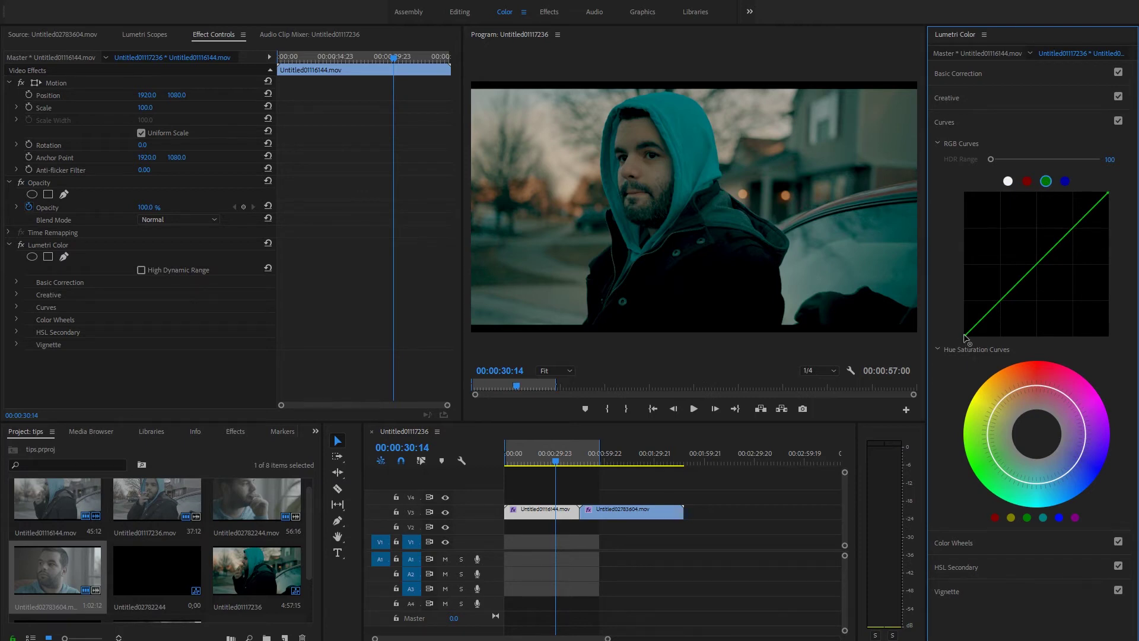
pyautogui.moveTo(964, 337); pyautogui.dragTo(971, 337)
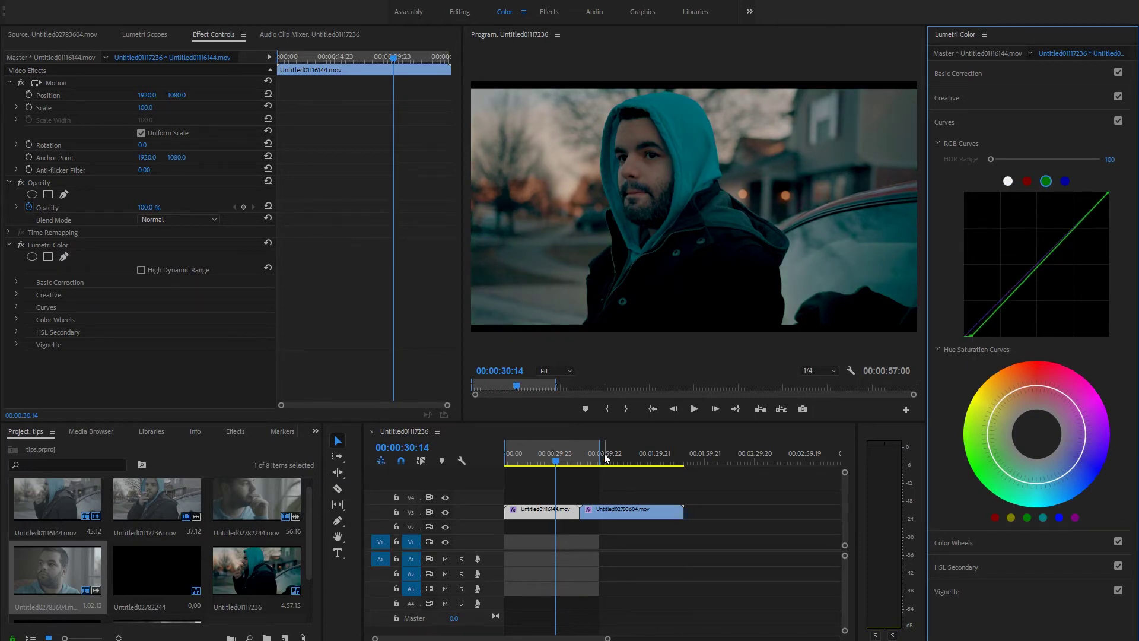
pyautogui.moveTo(543, 460); pyautogui.dragTo(531, 479)
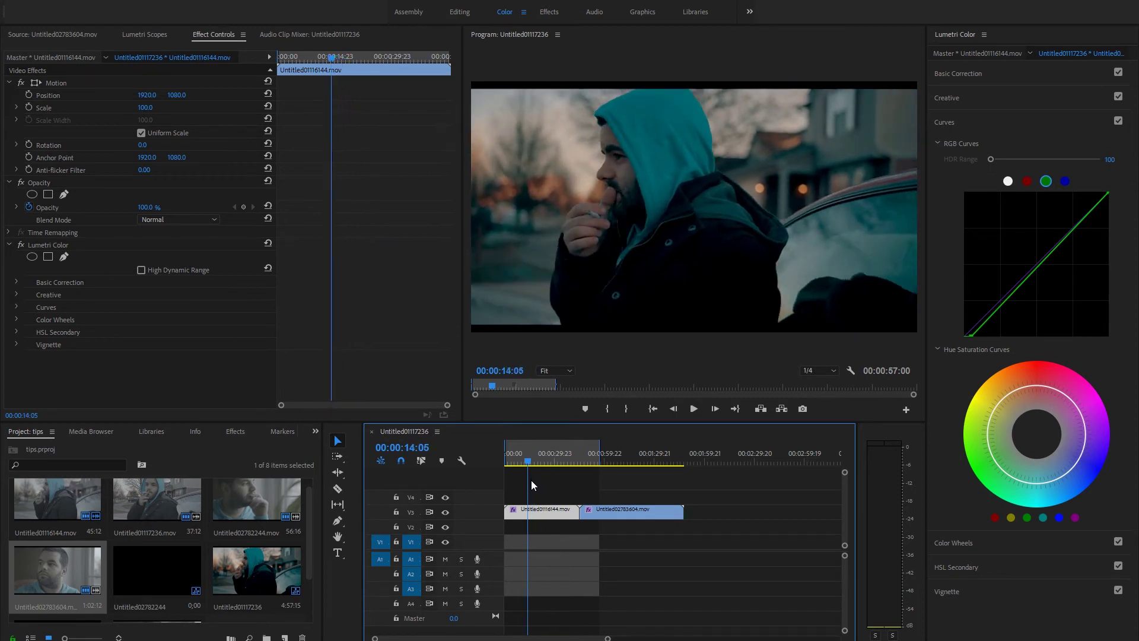
# Step: Review playback with Lumetri Color toggled off and on, stop at 00:00:33:06, and show Effects
pyautogui.press('space')
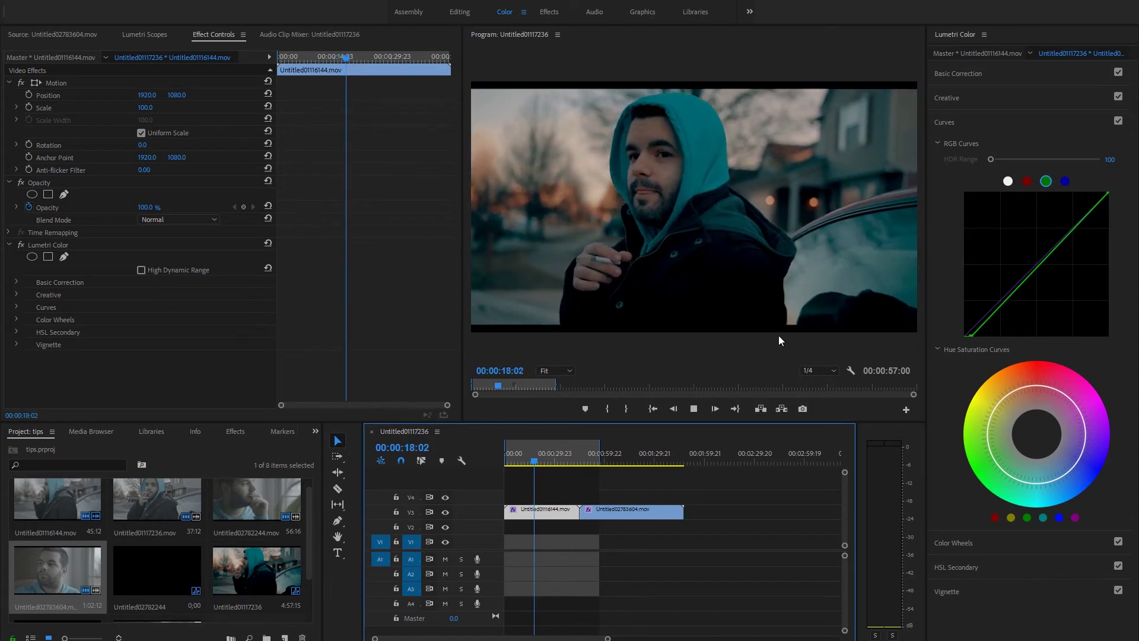
pyautogui.click(19, 245)
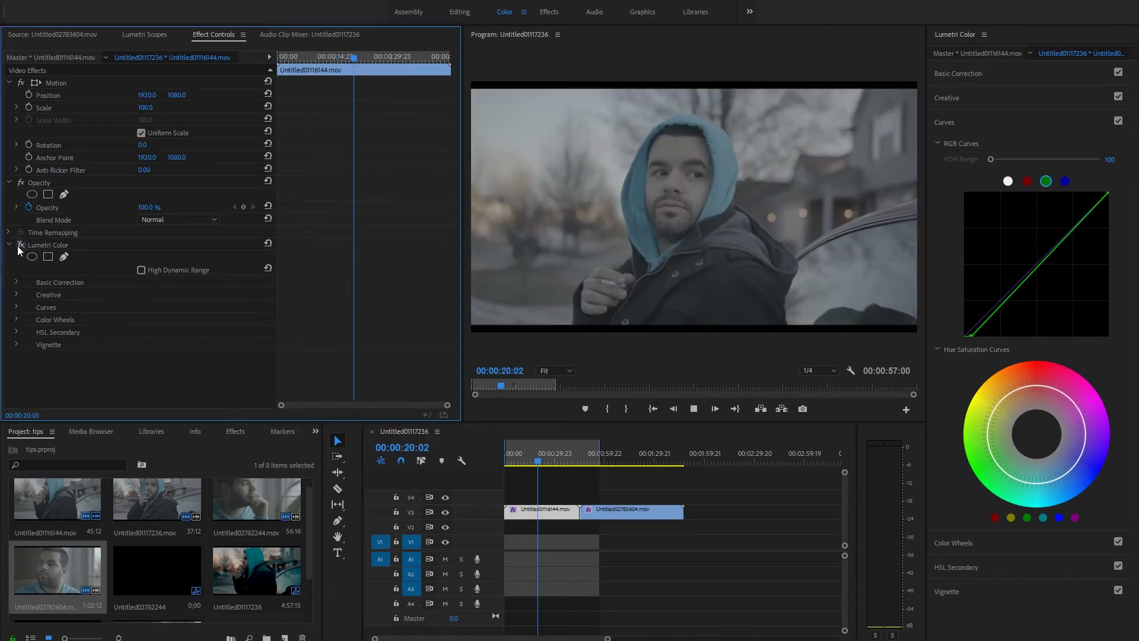
pyautogui.click(19, 245)
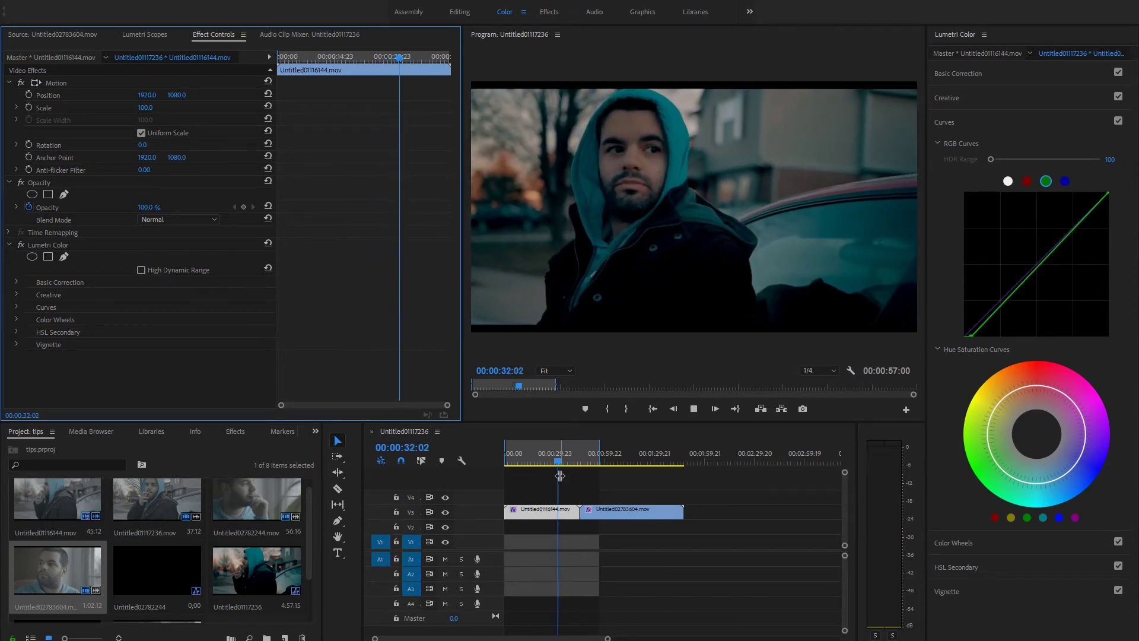
pyautogui.press('space')
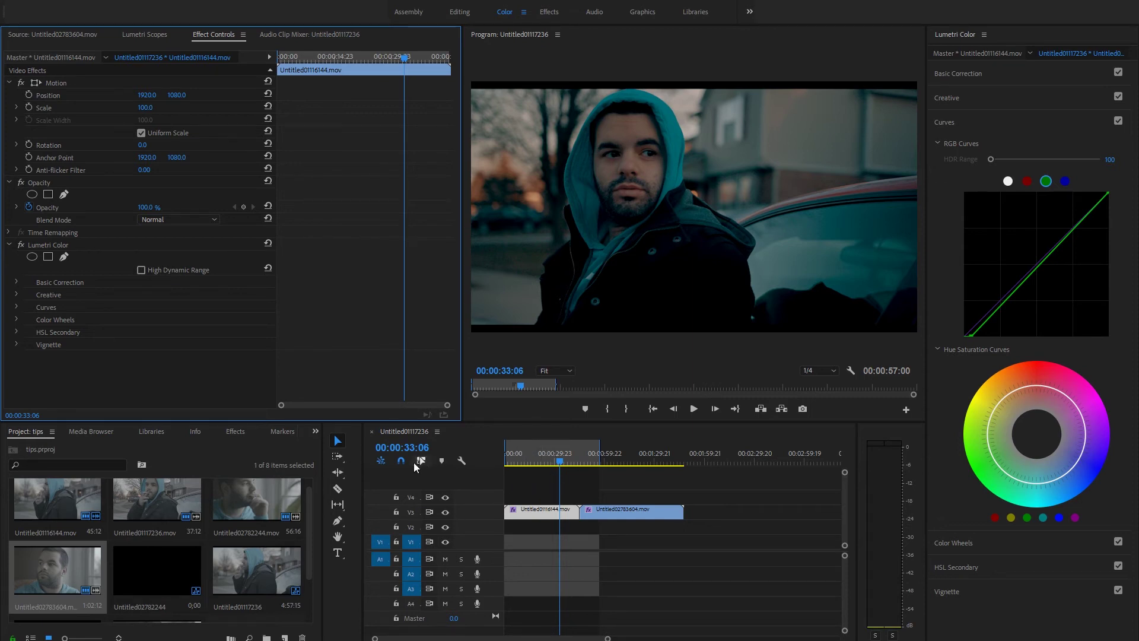
pyautogui.click(234, 433)
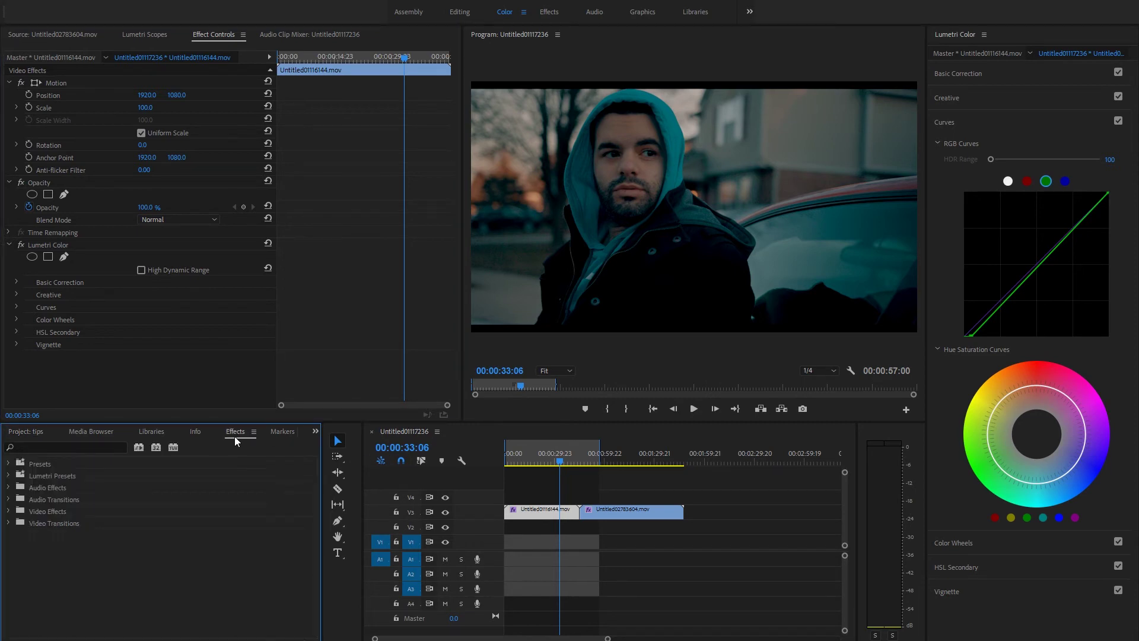
# Step: Search the Effects panel for 'crop'
pyautogui.click(58, 446)
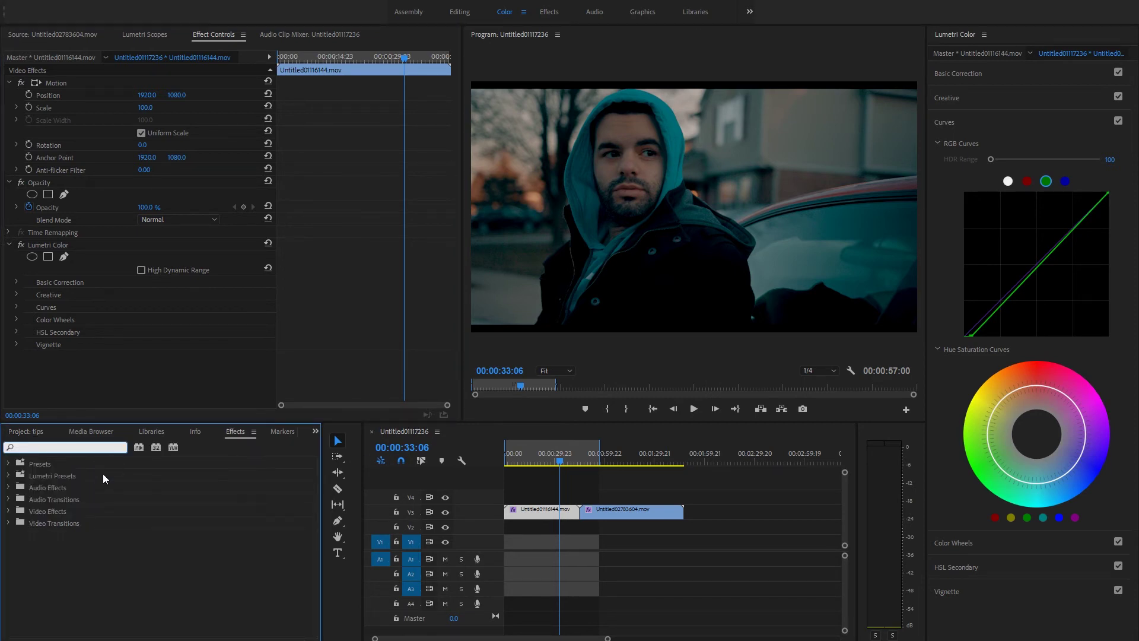
pyautogui.click(26, 433)
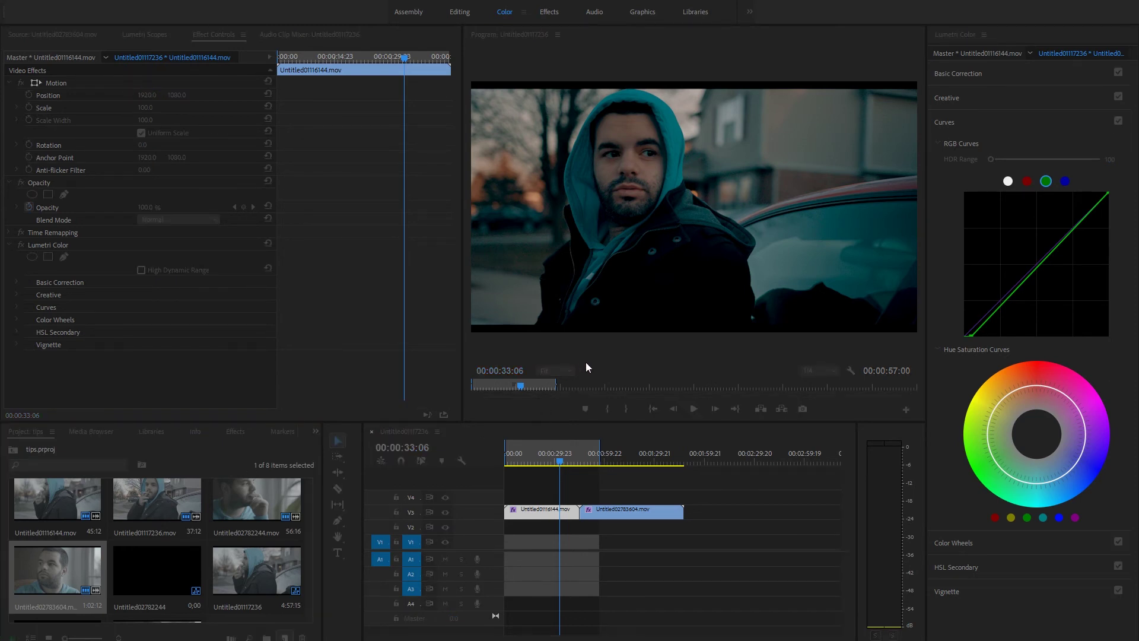
pyautogui.click(235, 431)
pyautogui.click(68, 446)
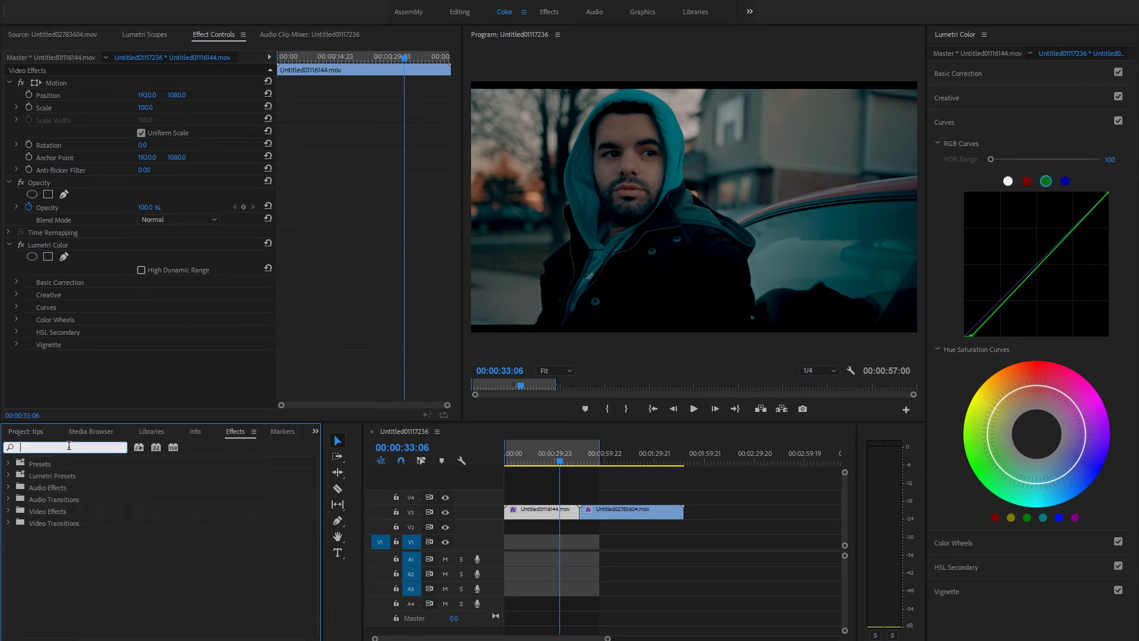
pyautogui.write('crop')
# Step: Place an Adjustment Layer on V4 at the sequence start, extended over both clips
pyautogui.click(28, 432)
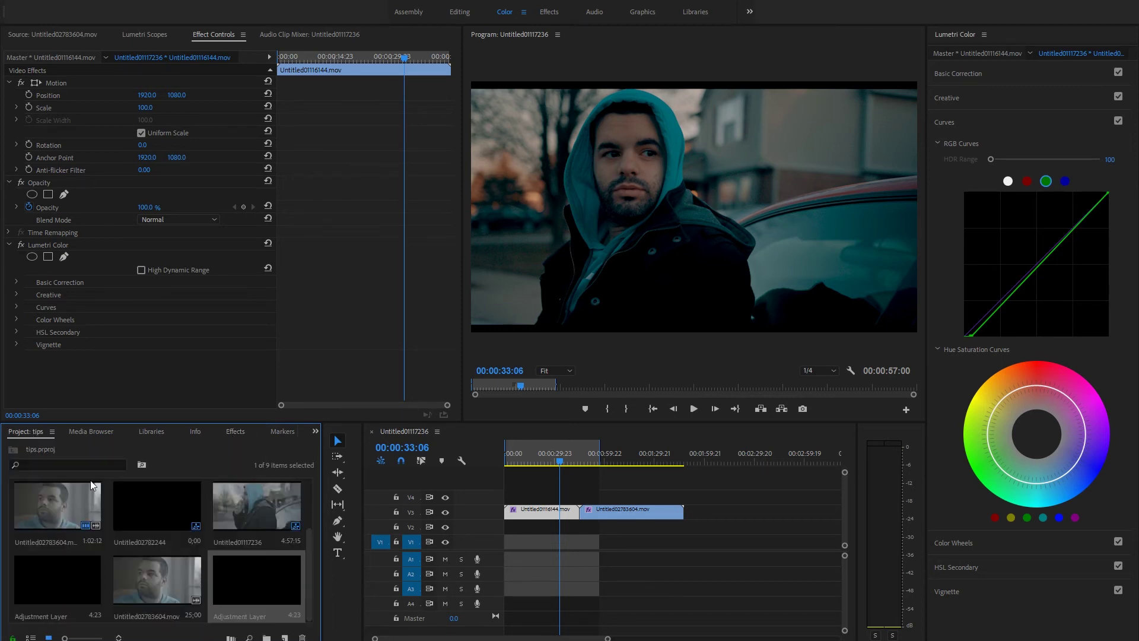
pyautogui.moveTo(315, 567); pyautogui.dragTo(509, 499)
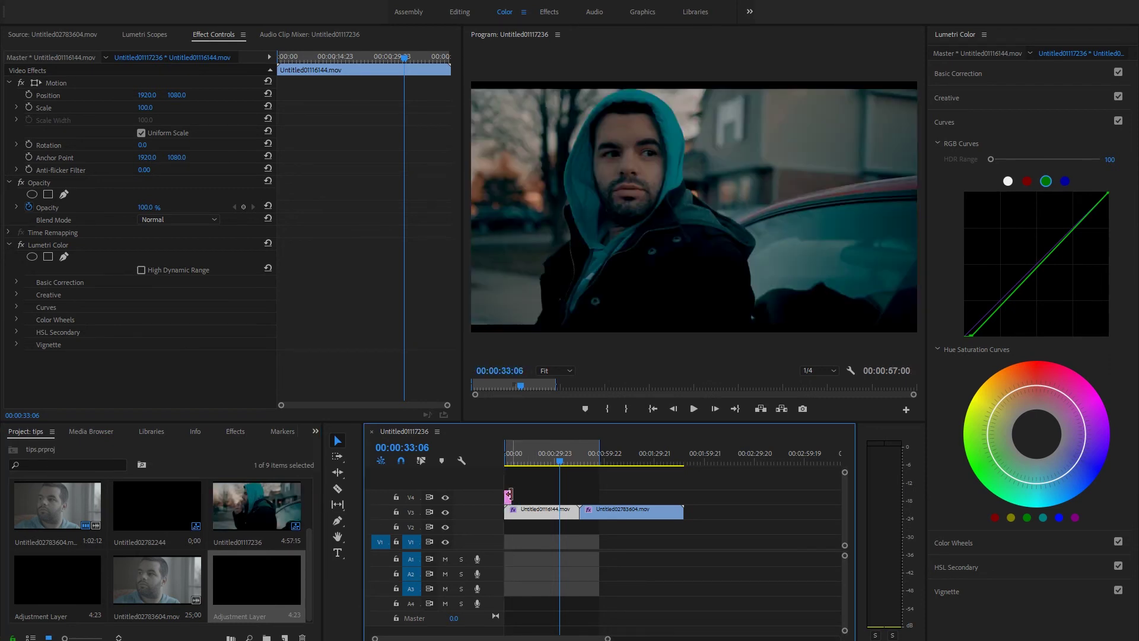
pyautogui.moveTo(601, 499); pyautogui.dragTo(684, 499)
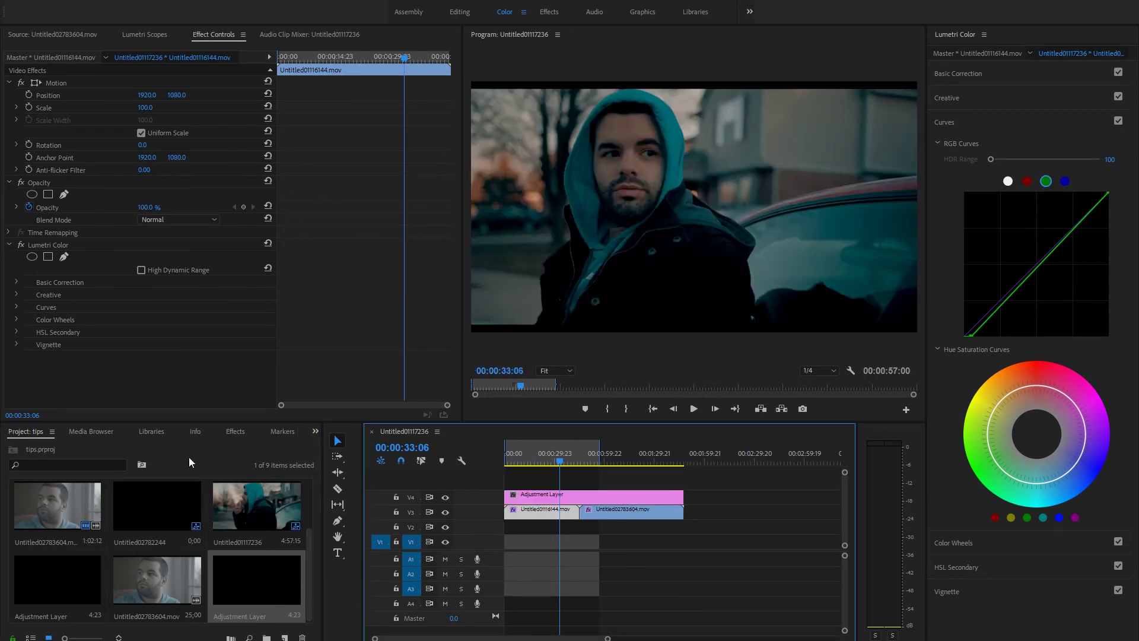
# Step: Apply Crop to the Adjustment Layer with Top and Bottom both set to 14%
pyautogui.click(237, 433)
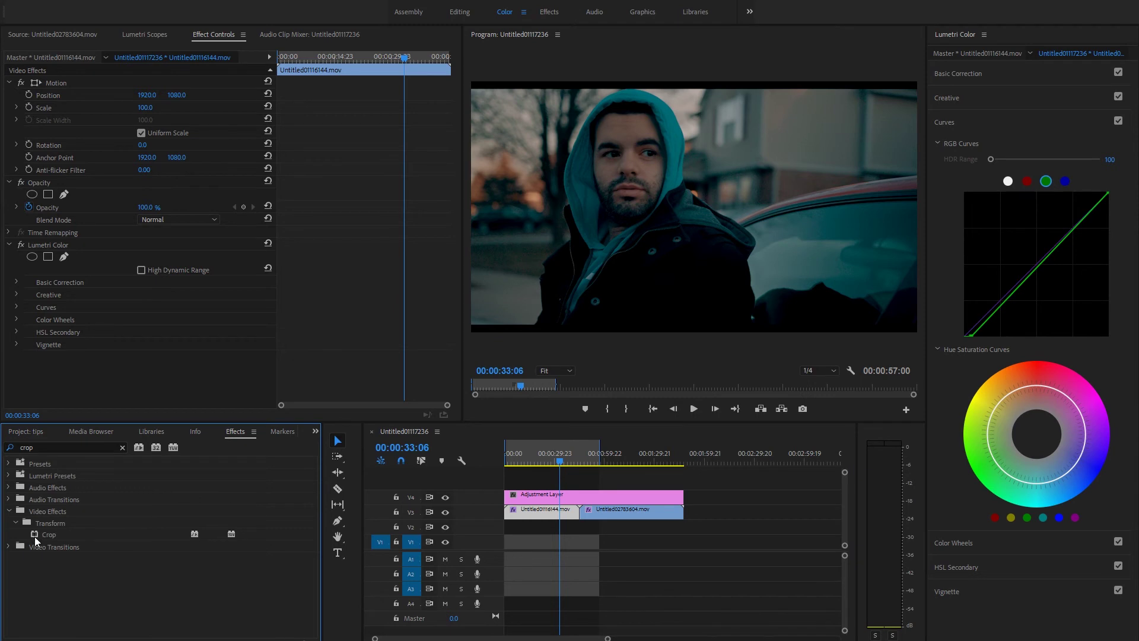
pyautogui.moveTo(46, 536); pyautogui.dragTo(544, 500)
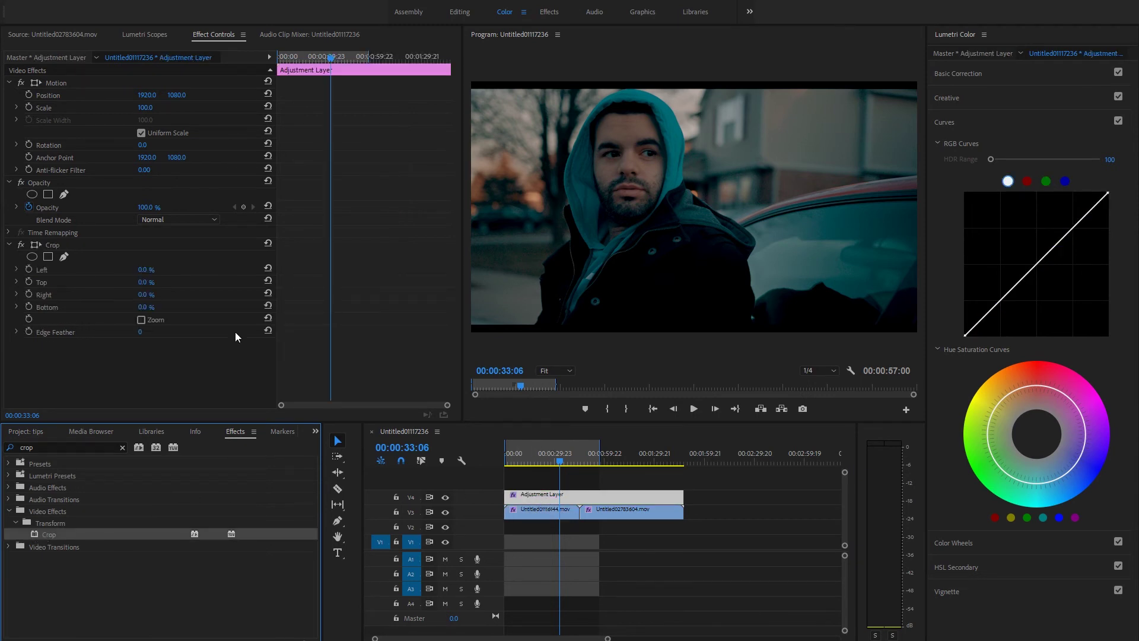
pyautogui.click(142, 283)
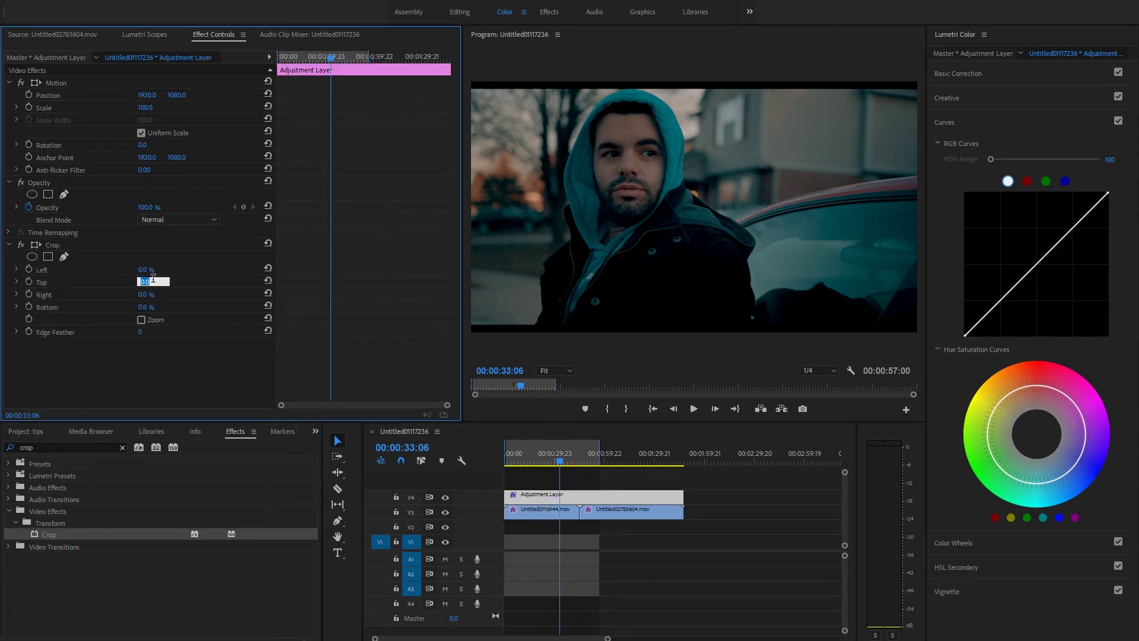
pyautogui.write('14')
pyautogui.press('Return')
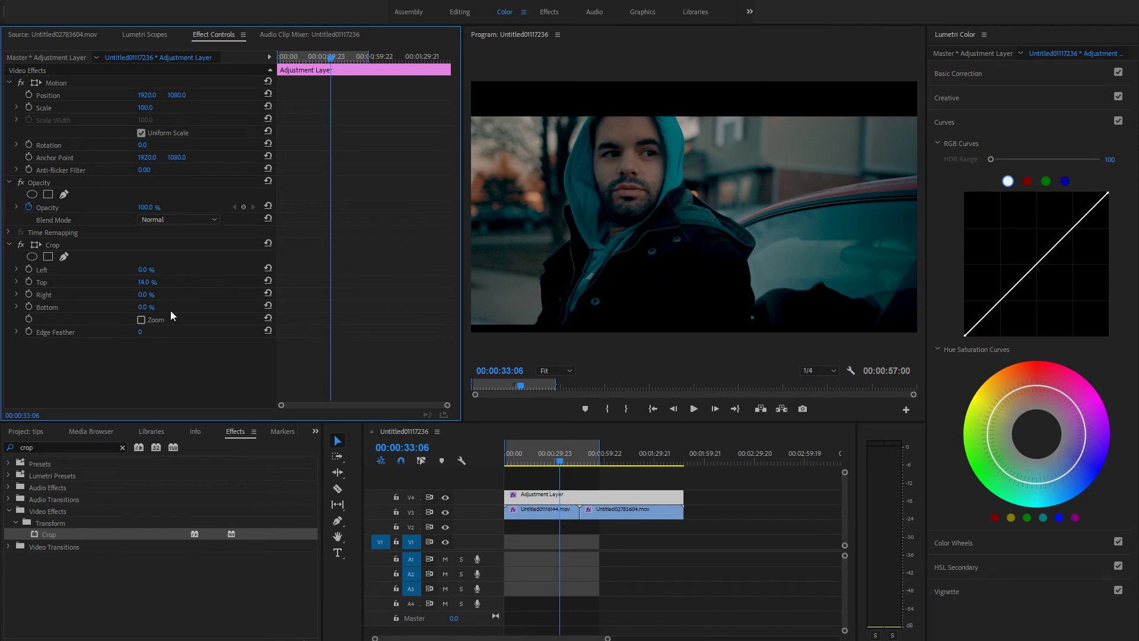
pyautogui.click(153, 304)
pyautogui.write('14')
pyautogui.press('Return')
# Step: Select the first clip and lower its picture to Position Y 1280
pyautogui.click(591, 546)
pyautogui.click(558, 514)
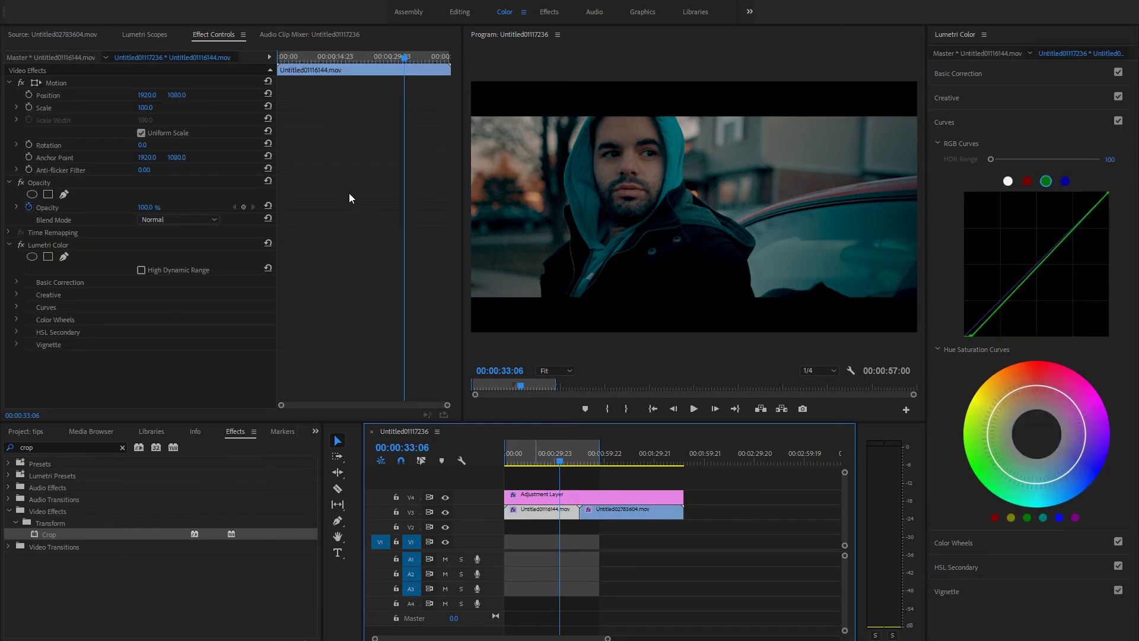
pyautogui.moveTo(178, 101); pyautogui.dragTo(297, 101)
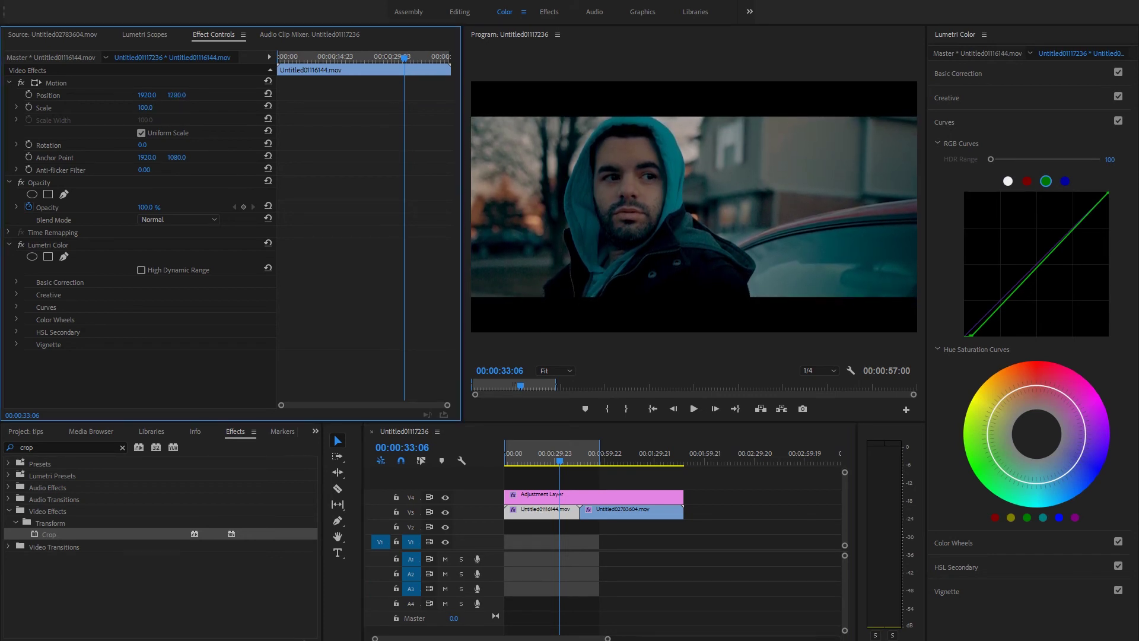
# Step: Reframe the first clip, keeping Position X at 1920 and setting Position Y to 1149
pyautogui.moveTo(148, 96); pyautogui.dragTo(183, 95)
pyautogui.hotkey('ctrl', 'z')
pyautogui.moveTo(566, 461); pyautogui.dragTo(535, 452)
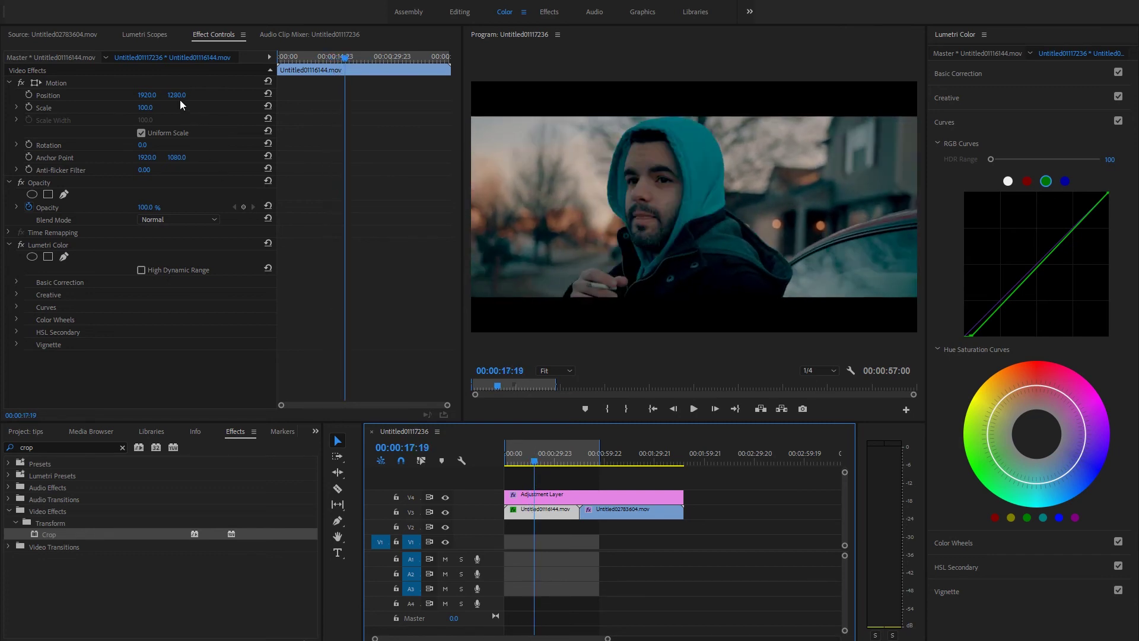
pyautogui.moveTo(176, 95); pyautogui.dragTo(99, 95)
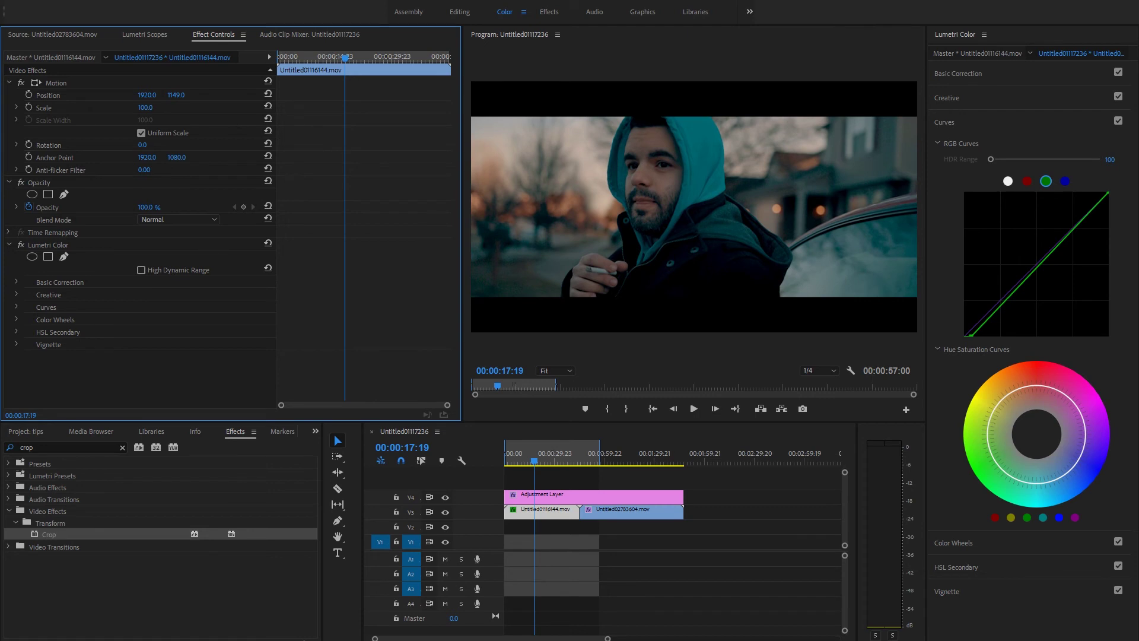
pyautogui.click(535, 461)
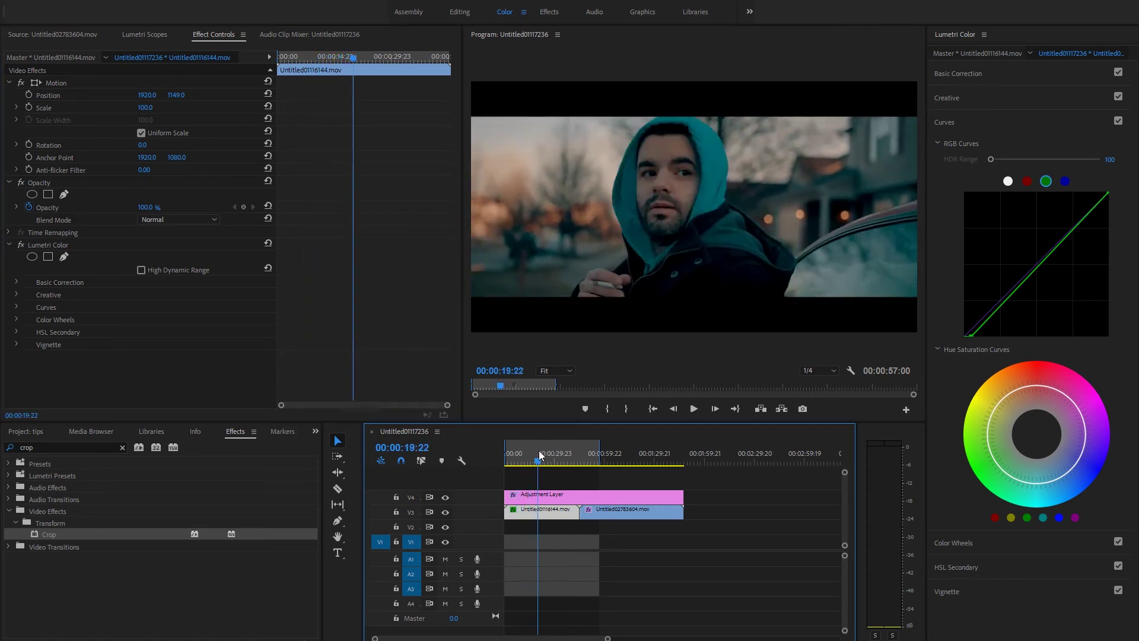
pyautogui.moveTo(541, 456); pyautogui.dragTo(631, 454)
# Step: Lower the second clip to Position Y 1279 and play it back to check framing
pyautogui.click(648, 509)
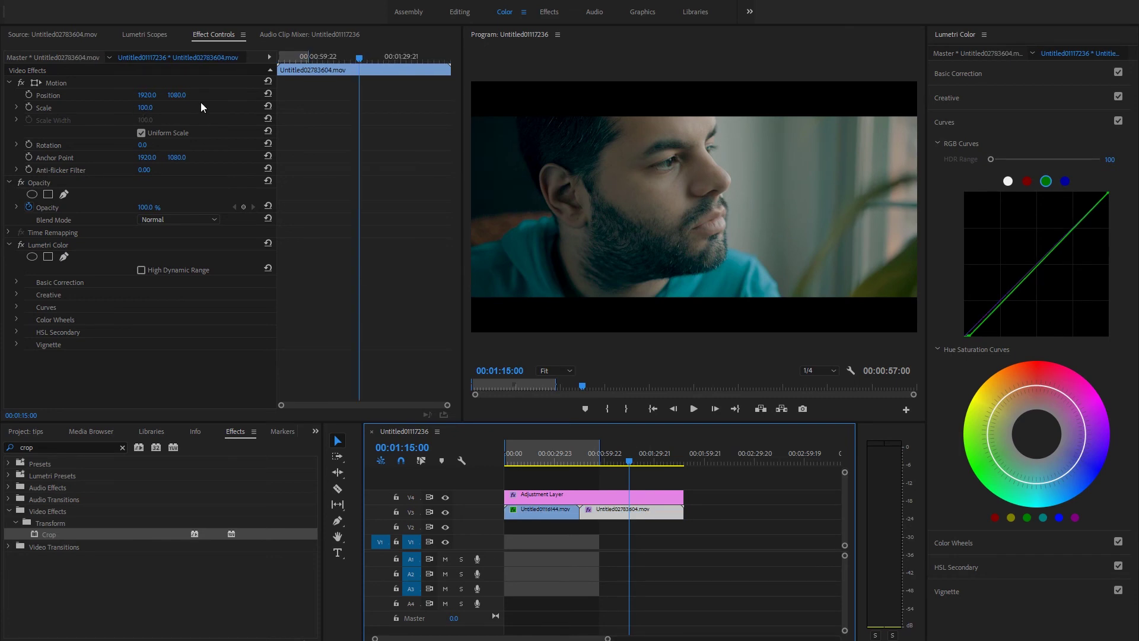
pyautogui.moveTo(177, 95); pyautogui.dragTo(288, 94)
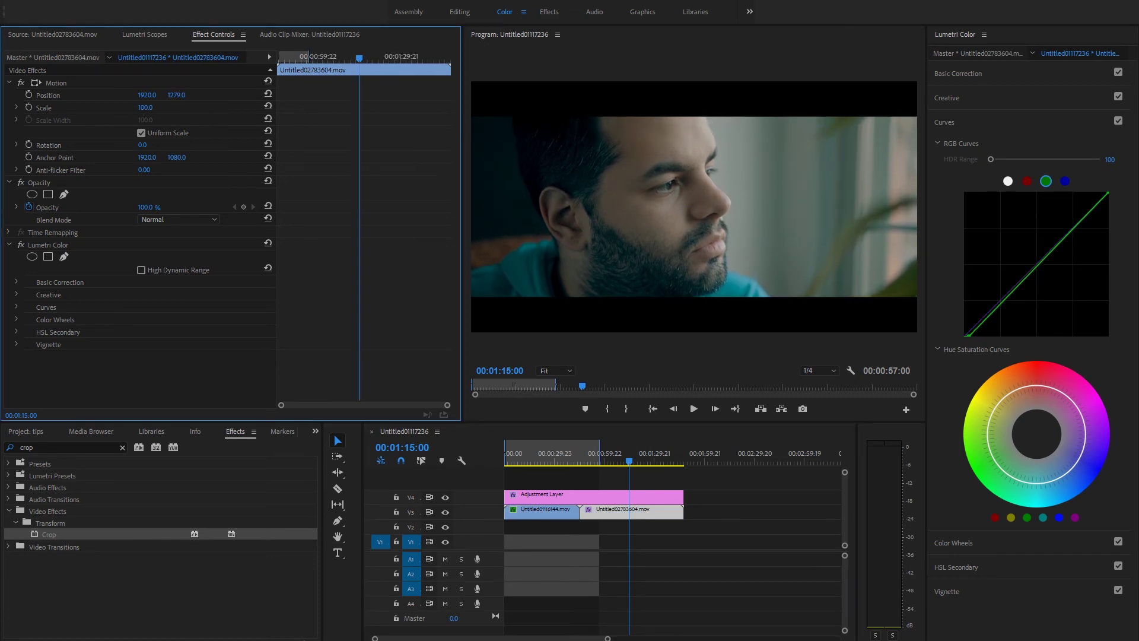
pyautogui.press('space')
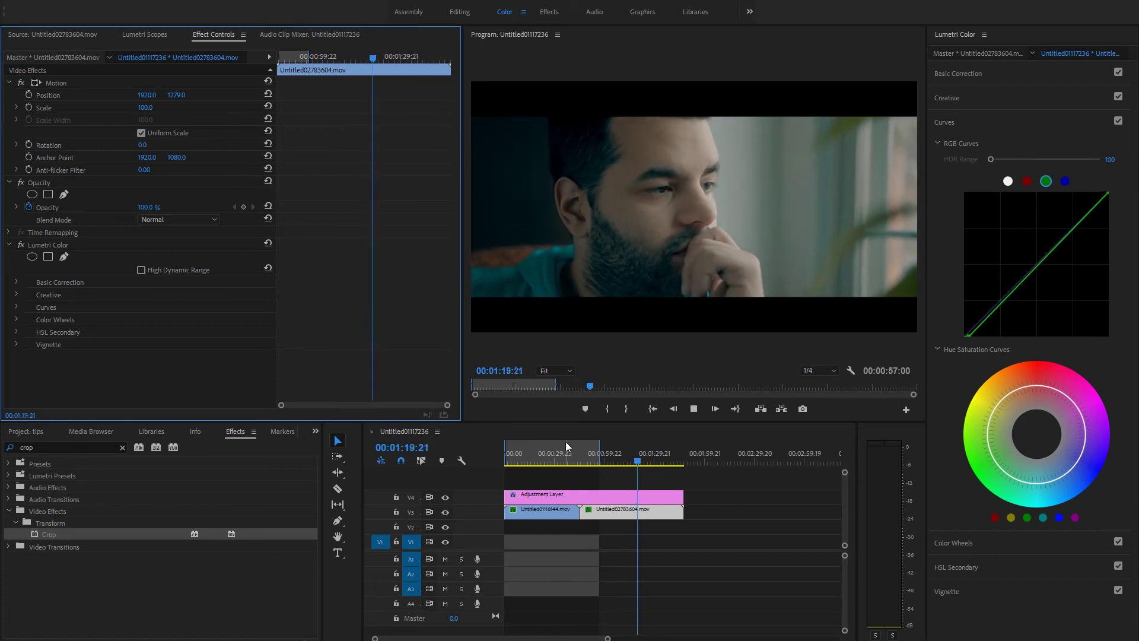
pyautogui.click(446, 497)
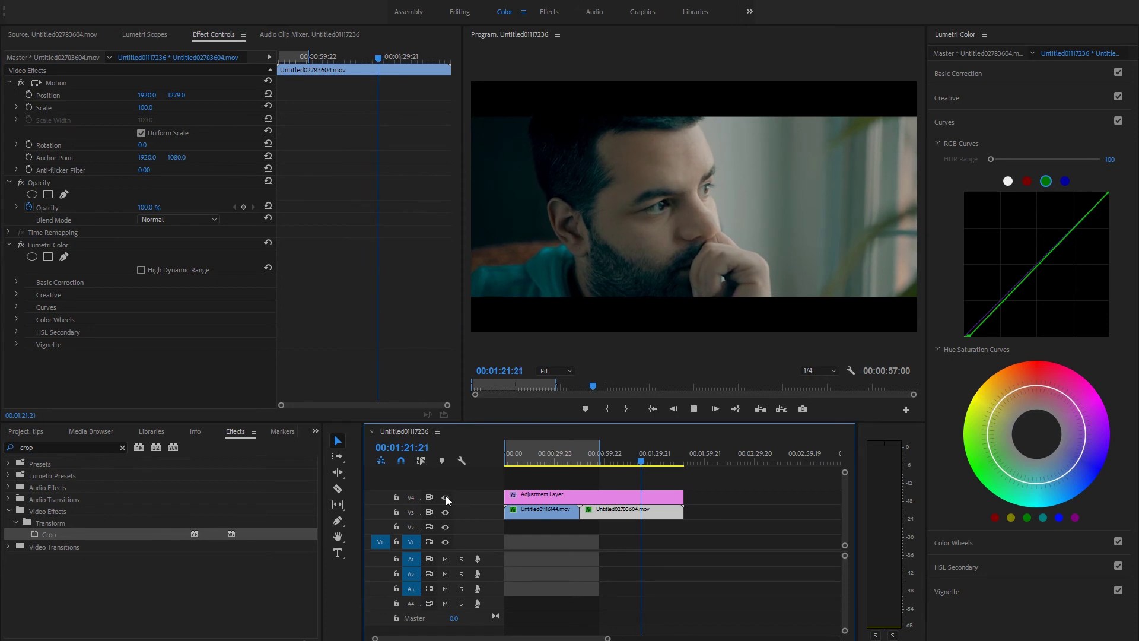
pyautogui.click(446, 497)
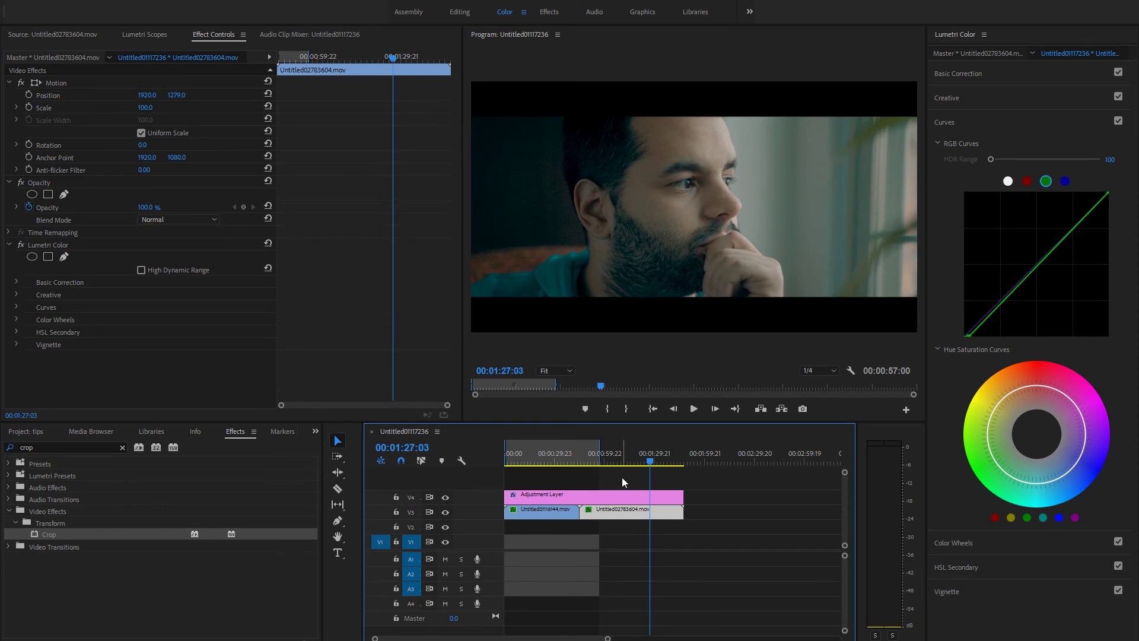
pyautogui.click(642, 467)
pyautogui.moveTo(643, 467)
pyautogui.mouseDown()
pyautogui.moveTo(594, 470)
pyautogui.moveTo(633, 478)
pyautogui.mouseUp()
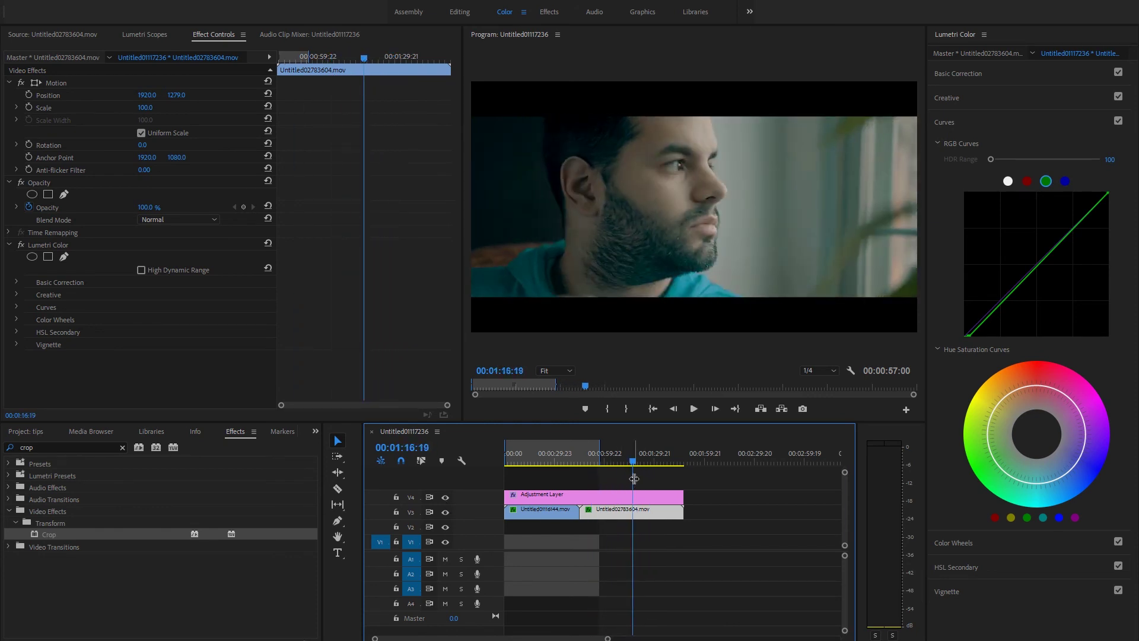